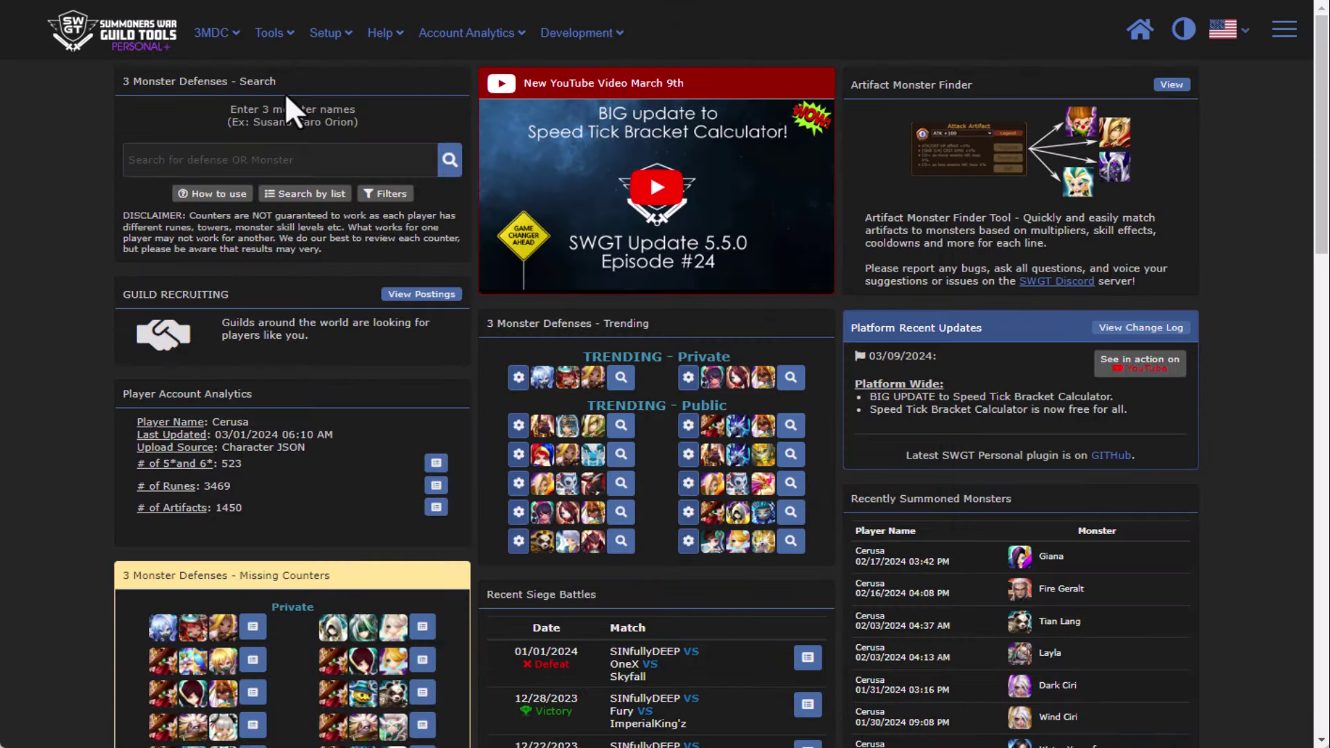
Browse the site Tools and Account Analytics menus to reach the Speed Tick Bracket Calculator
left_click(270, 34)
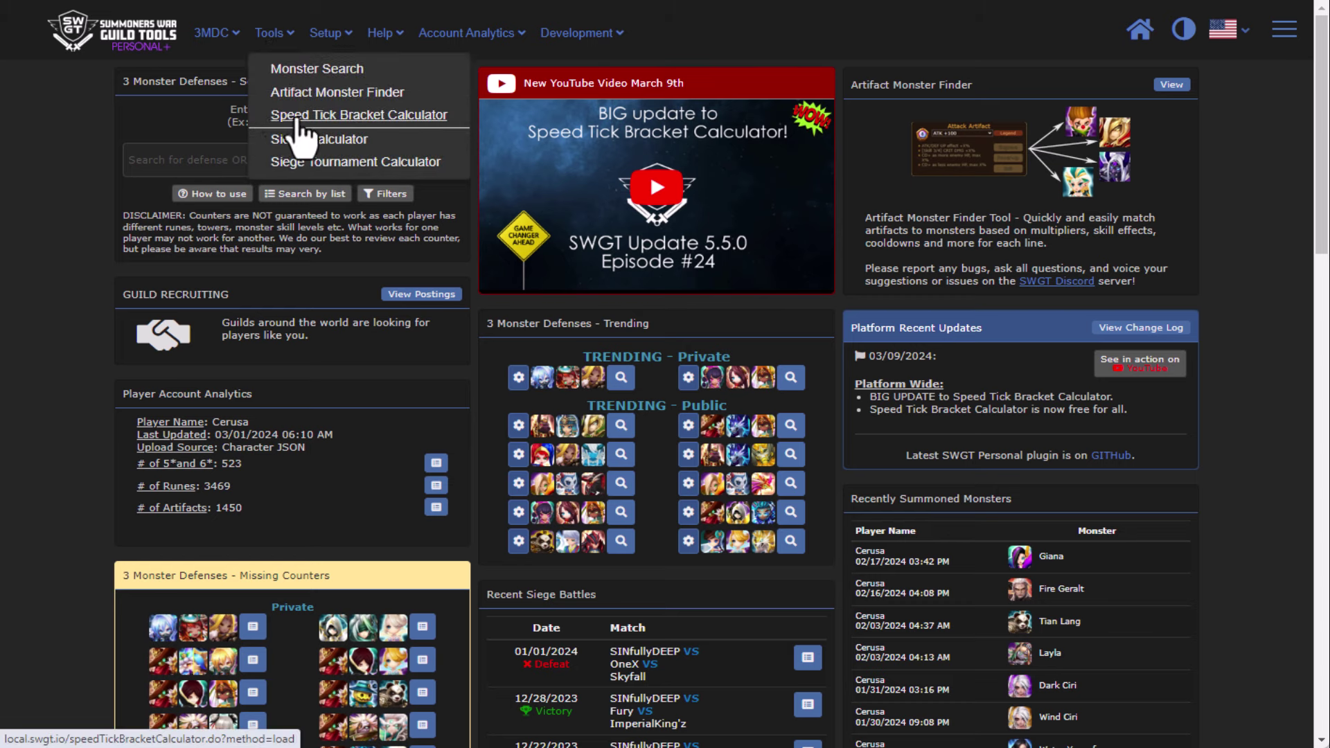
left_click(478, 35)
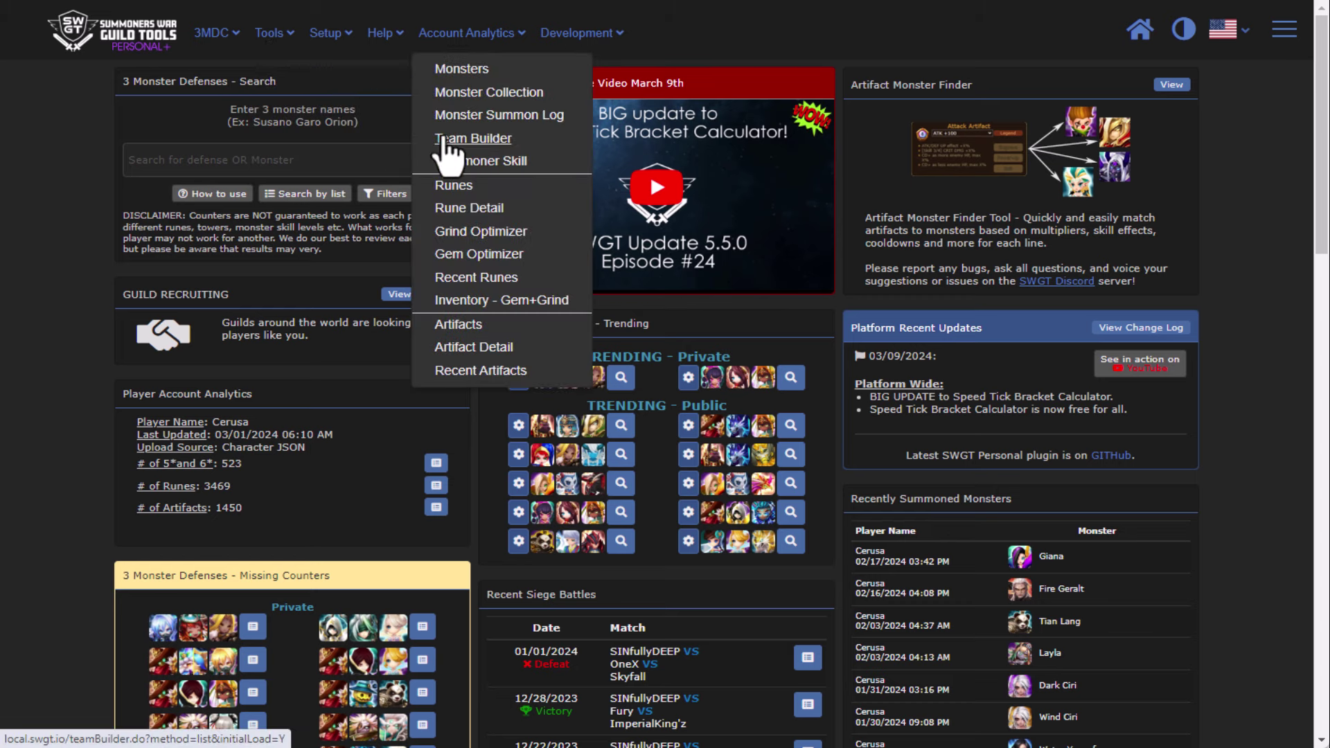
left_click(270, 33)
left_click(278, 117)
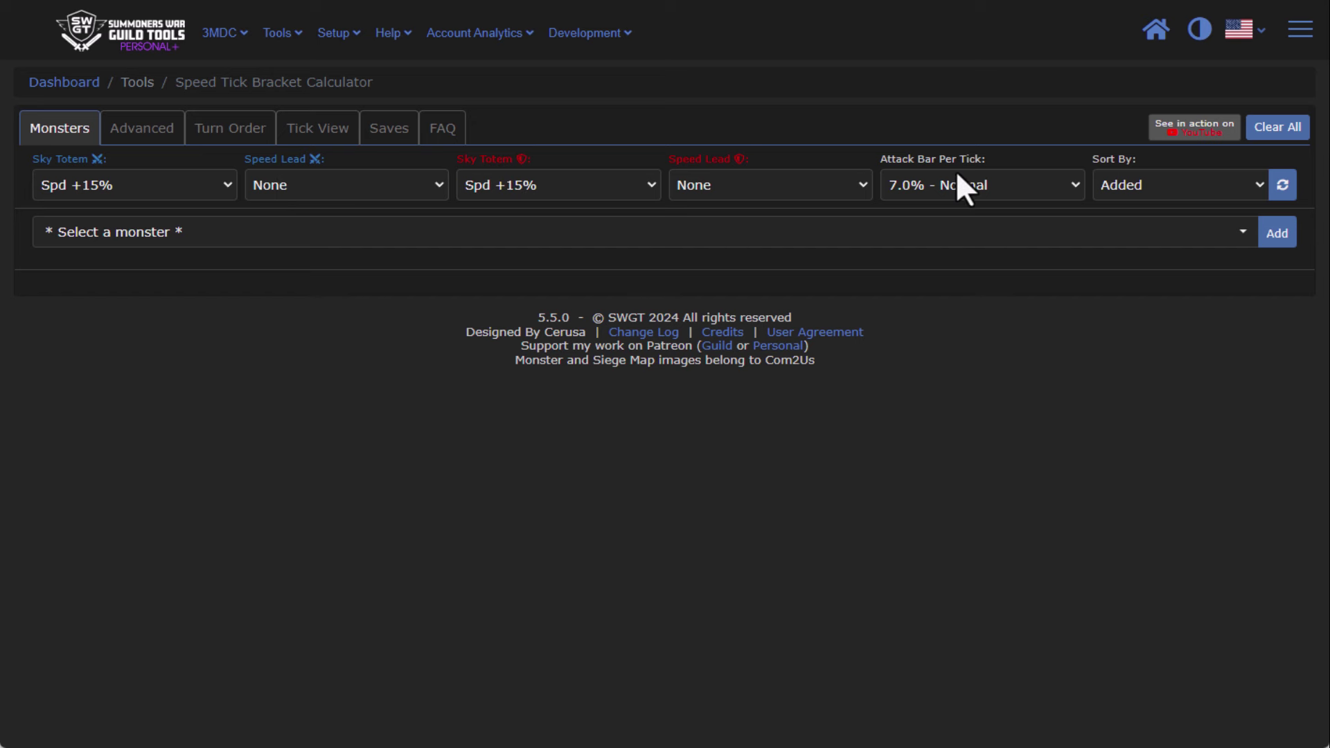
left_click(1147, 182)
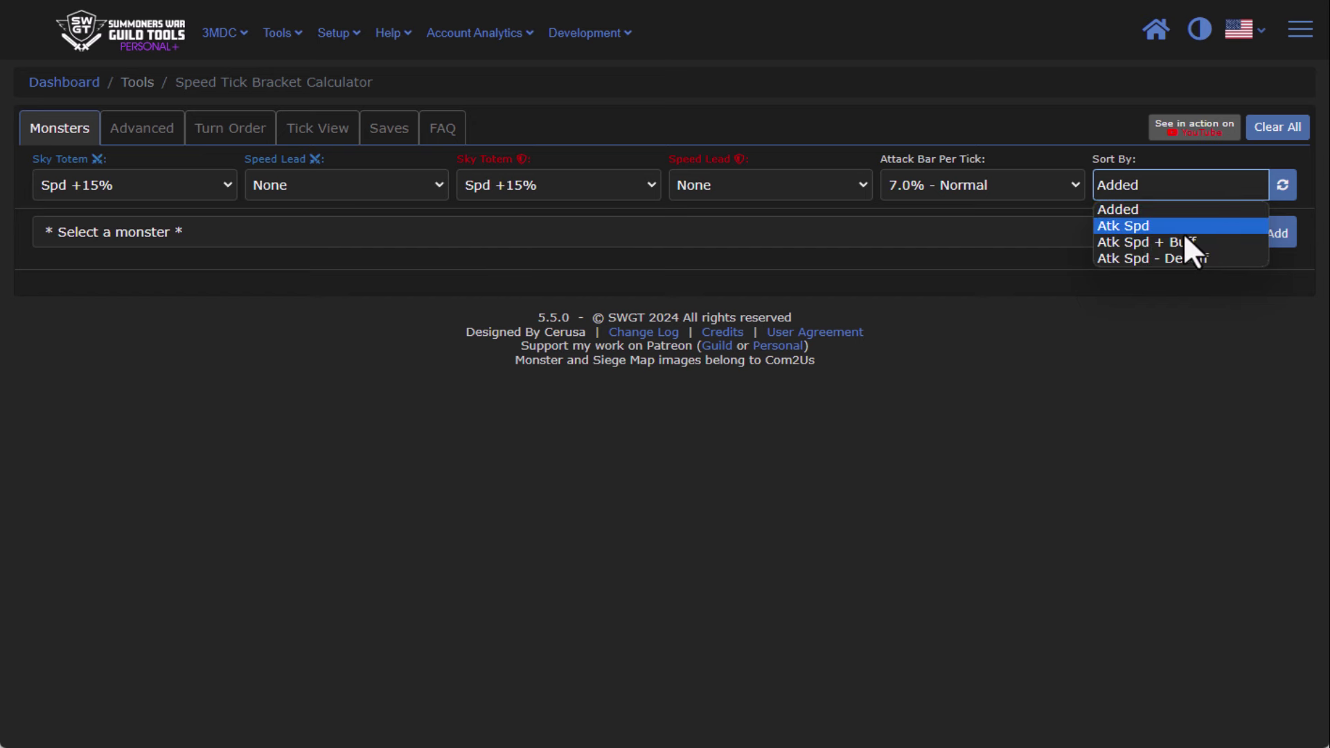
left_click(270, 265)
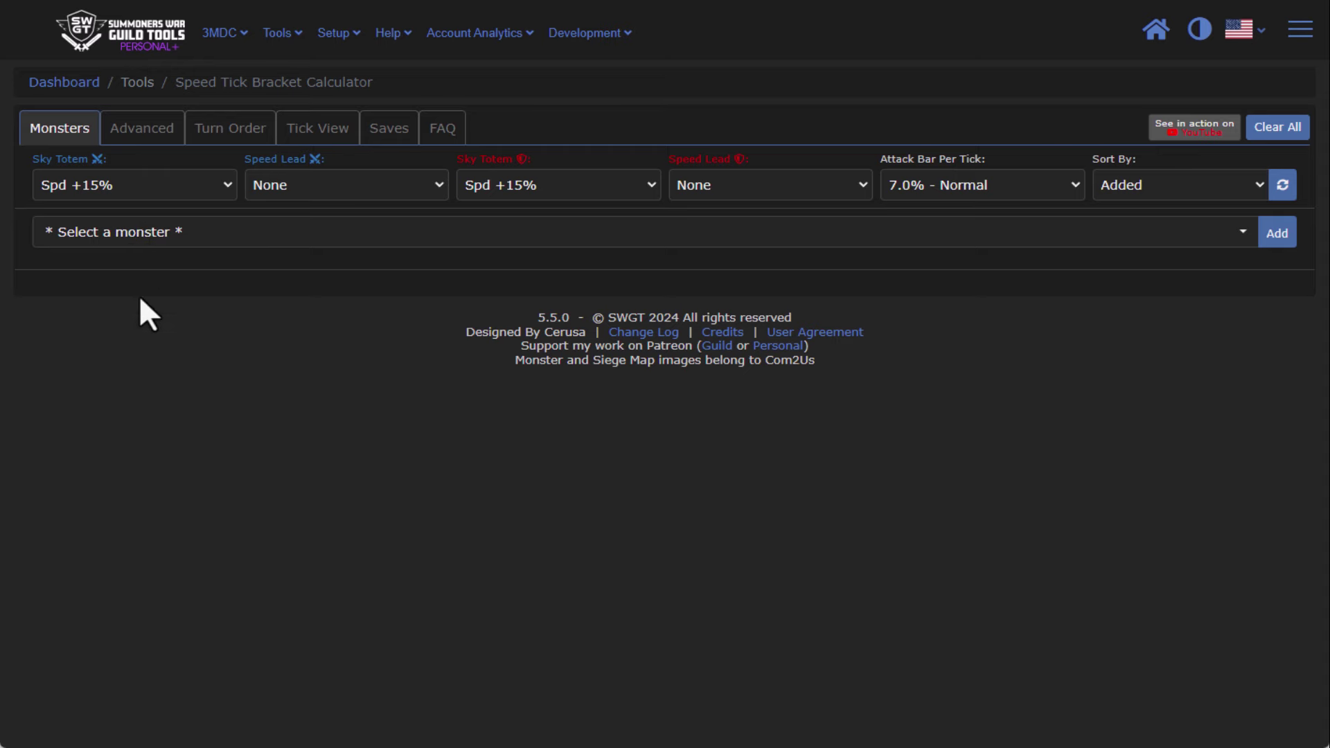
Look through the Advanced tick tables, then bring up the empty Turn Order view
left_click(156, 138)
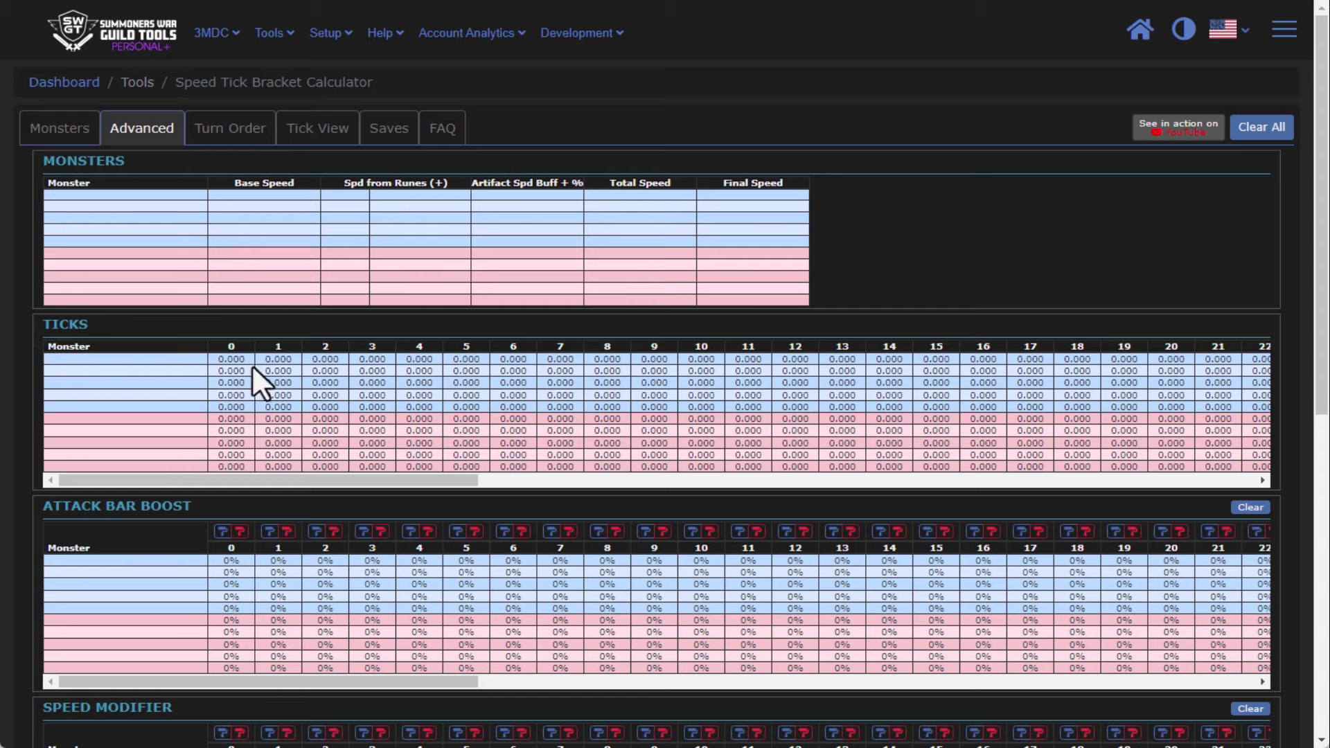
scroll(201, 504, "down", 1)
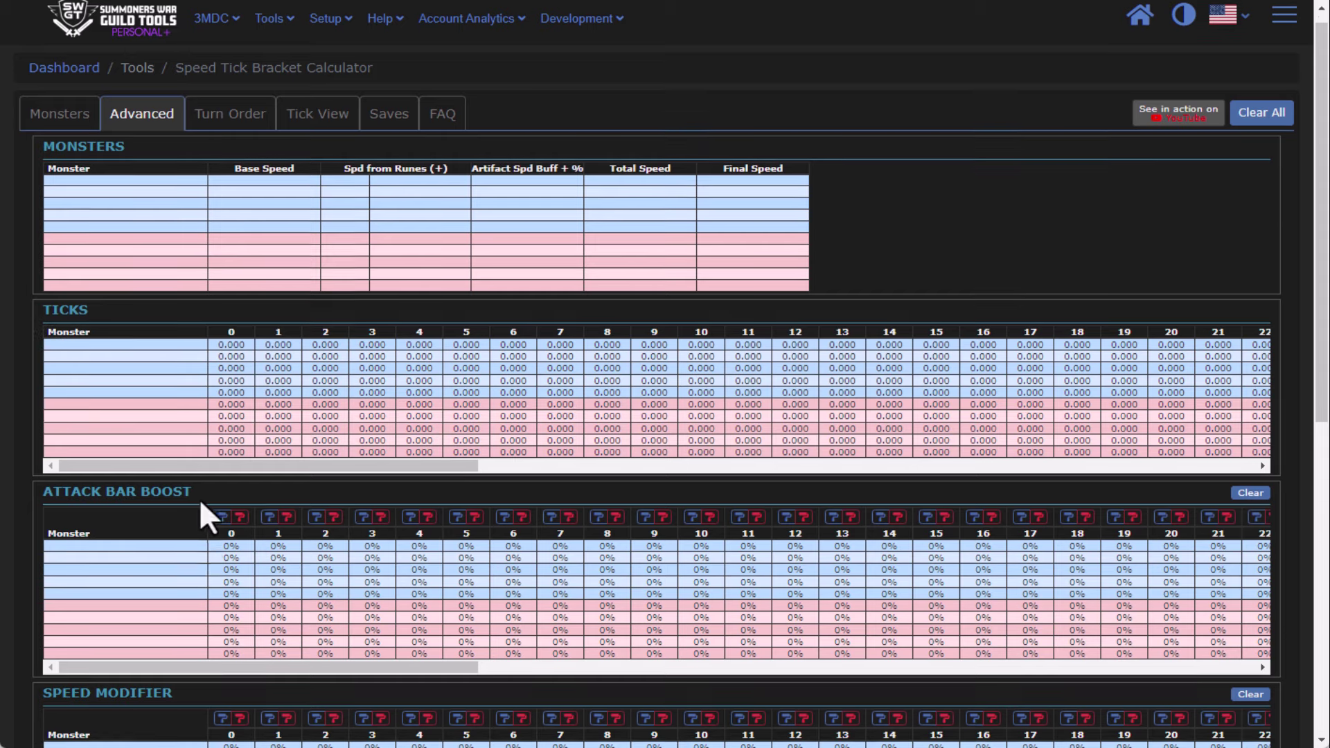
scroll(198, 497, "down", 4)
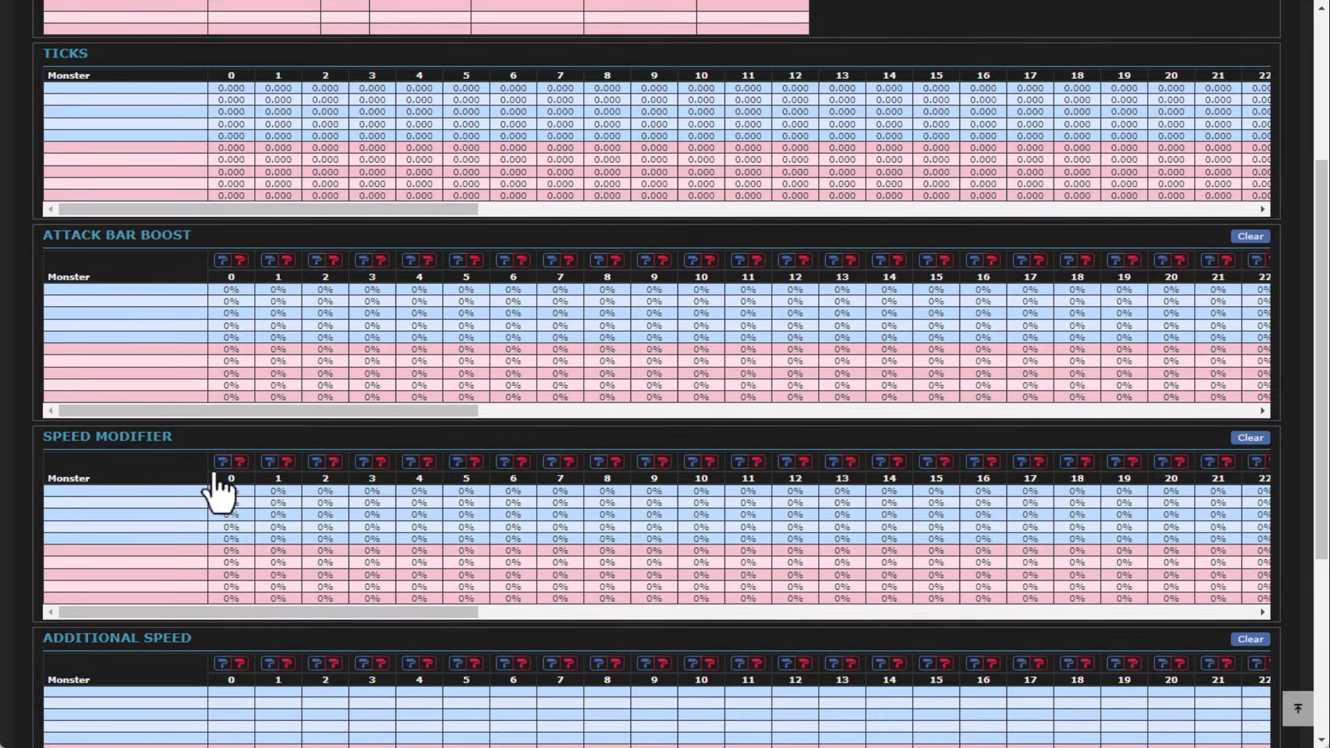
scroll(166, 478, "down", 1)
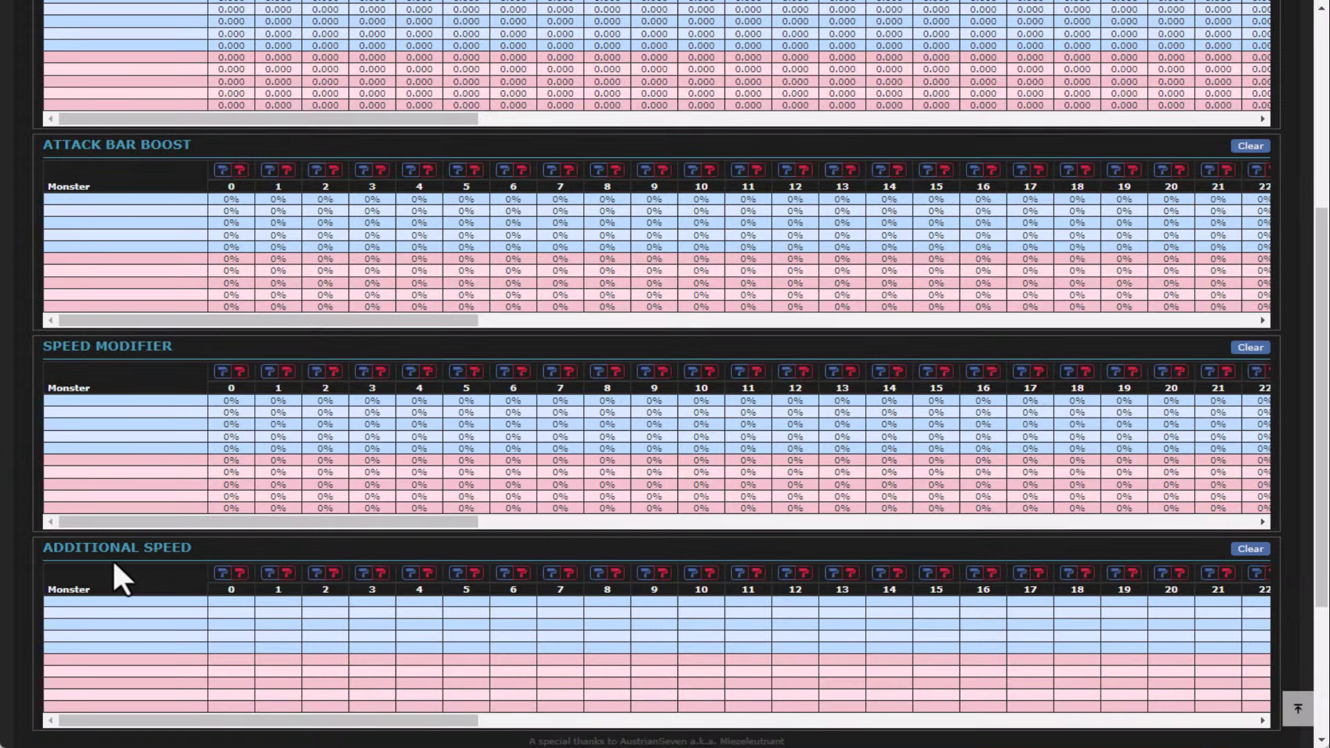
scroll(277, 558, "up", 5)
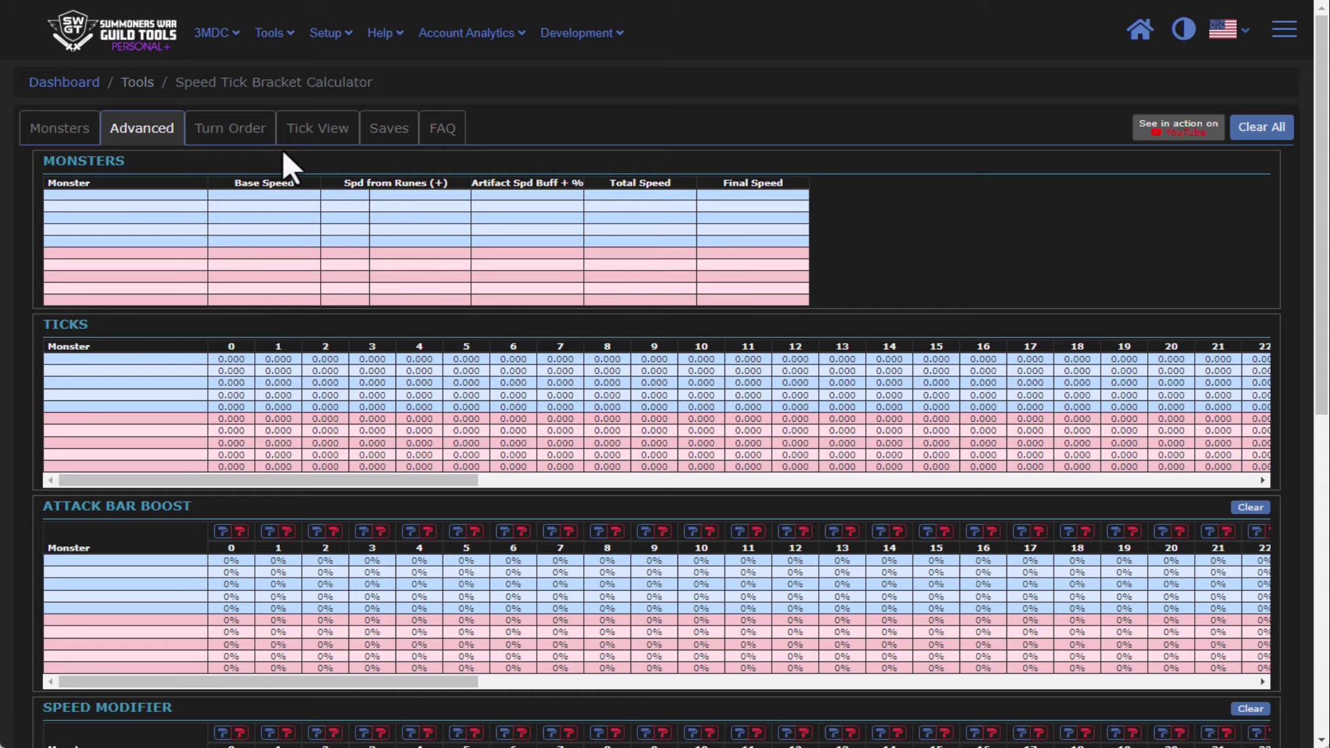
left_click(253, 141)
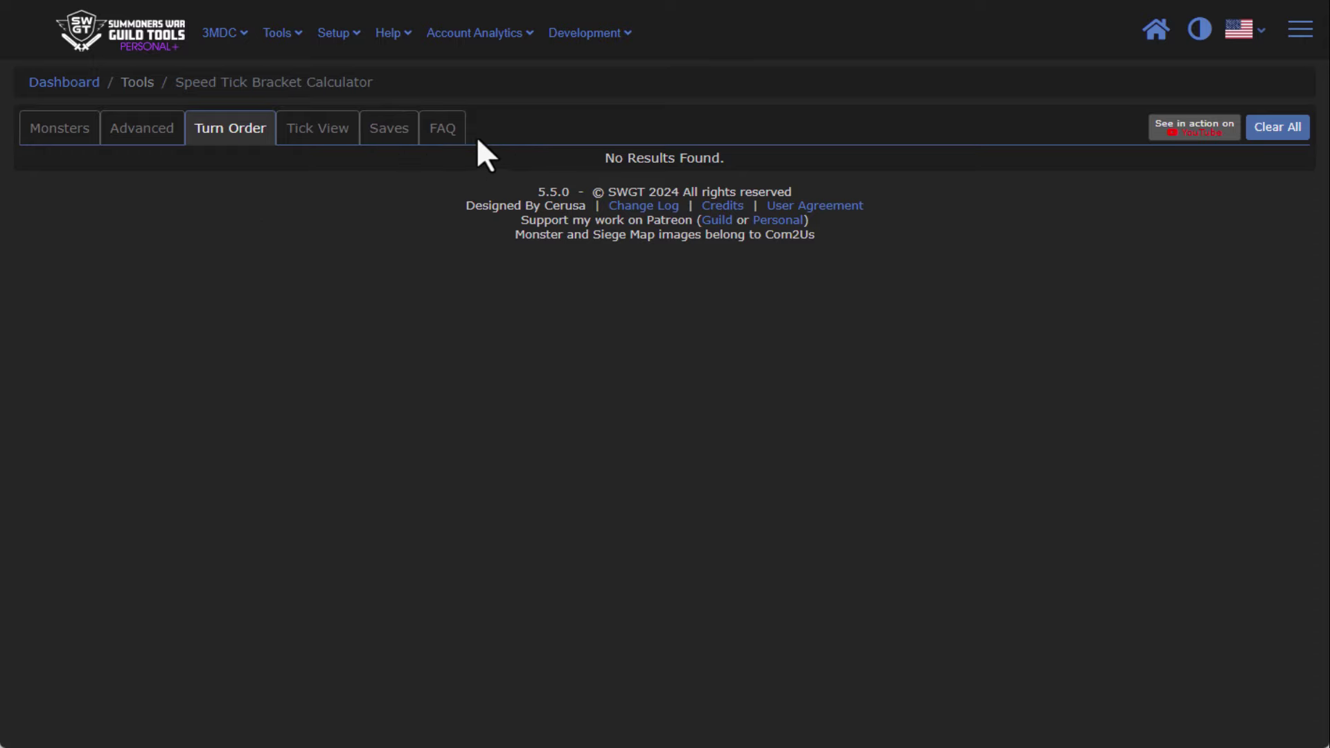
Show the FAQ guide on speed ticks and per-tick attack bar (Normal 7%, RTA 1.5%, RAID 4.5%)
left_click(457, 133)
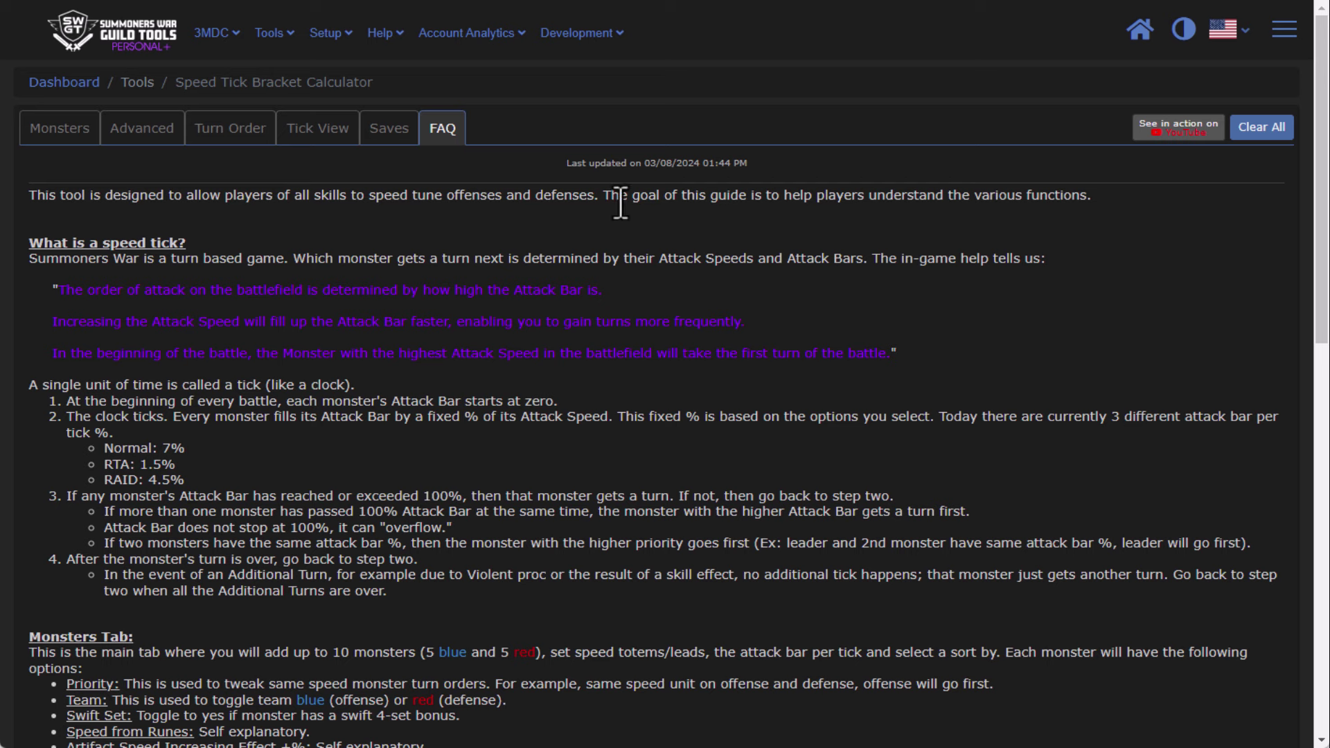
Send the saved Mihyang 2 team from Team Builder into the calculator (327, 301, 265 speed, 28% lead)
left_click(475, 33)
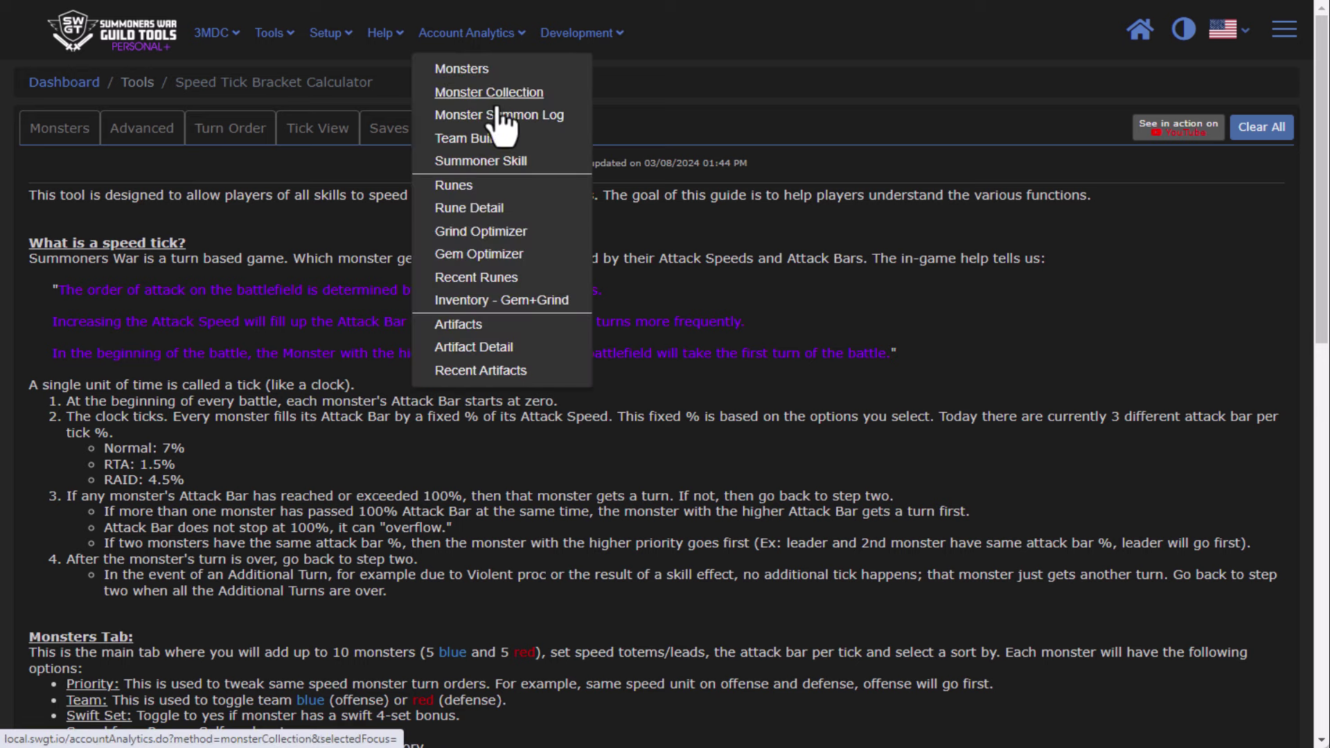
left_click(496, 140)
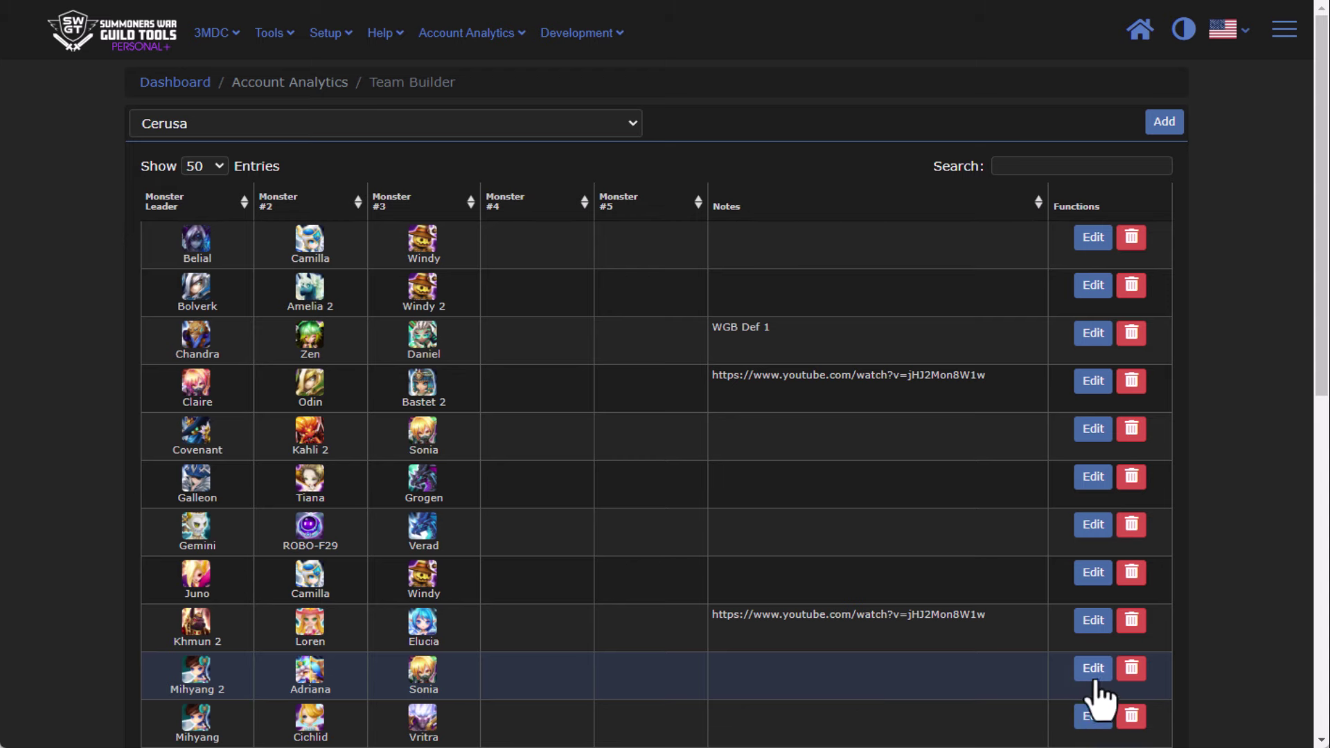
left_click(1092, 669)
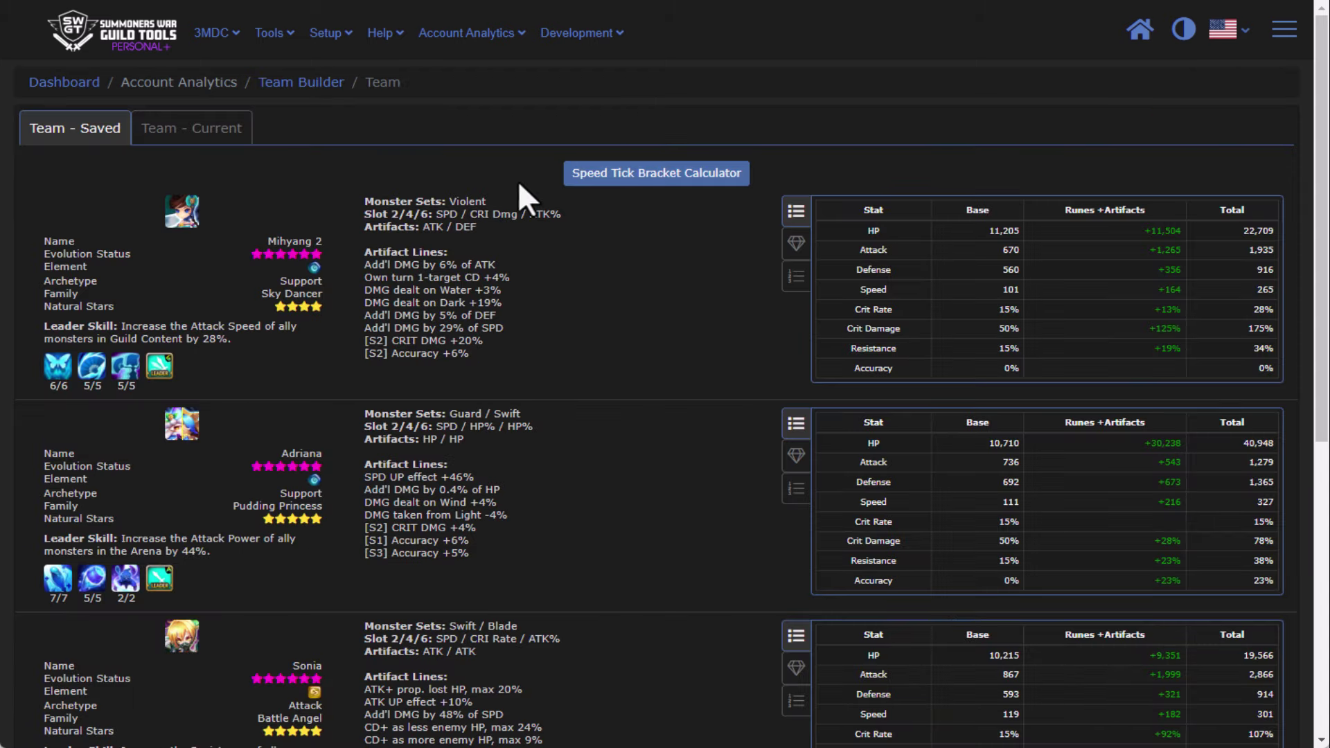
left_click(625, 182)
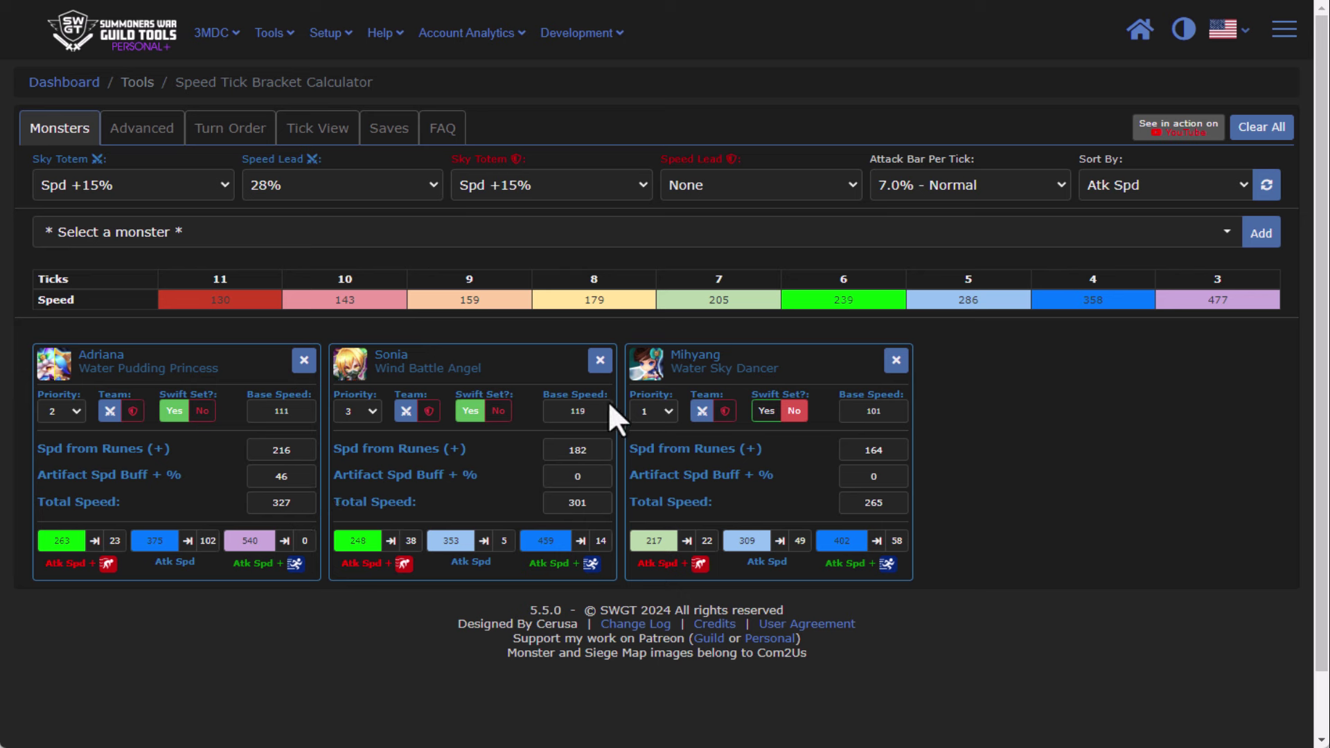
Add Adriana (Water Pudding Princess) to the calculator on the red enemy team
left_click(270, 239)
type("a")
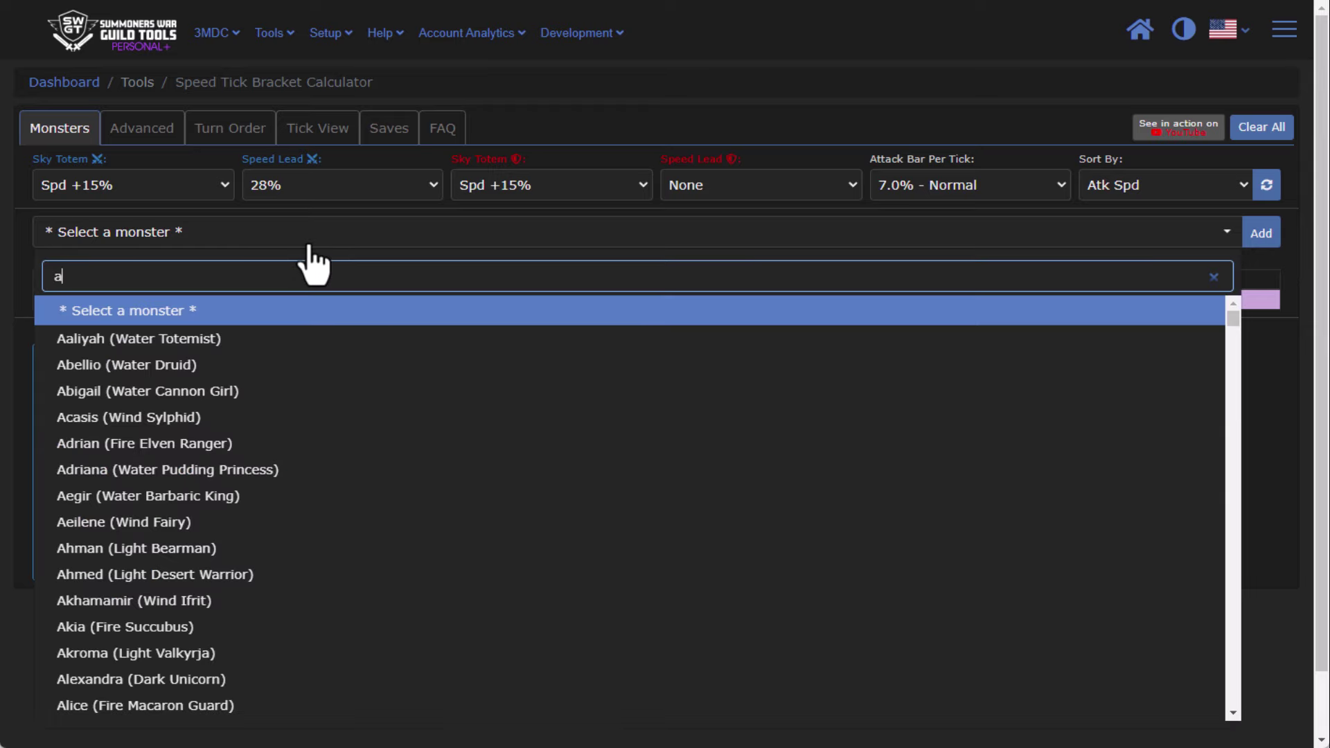
type("dr")
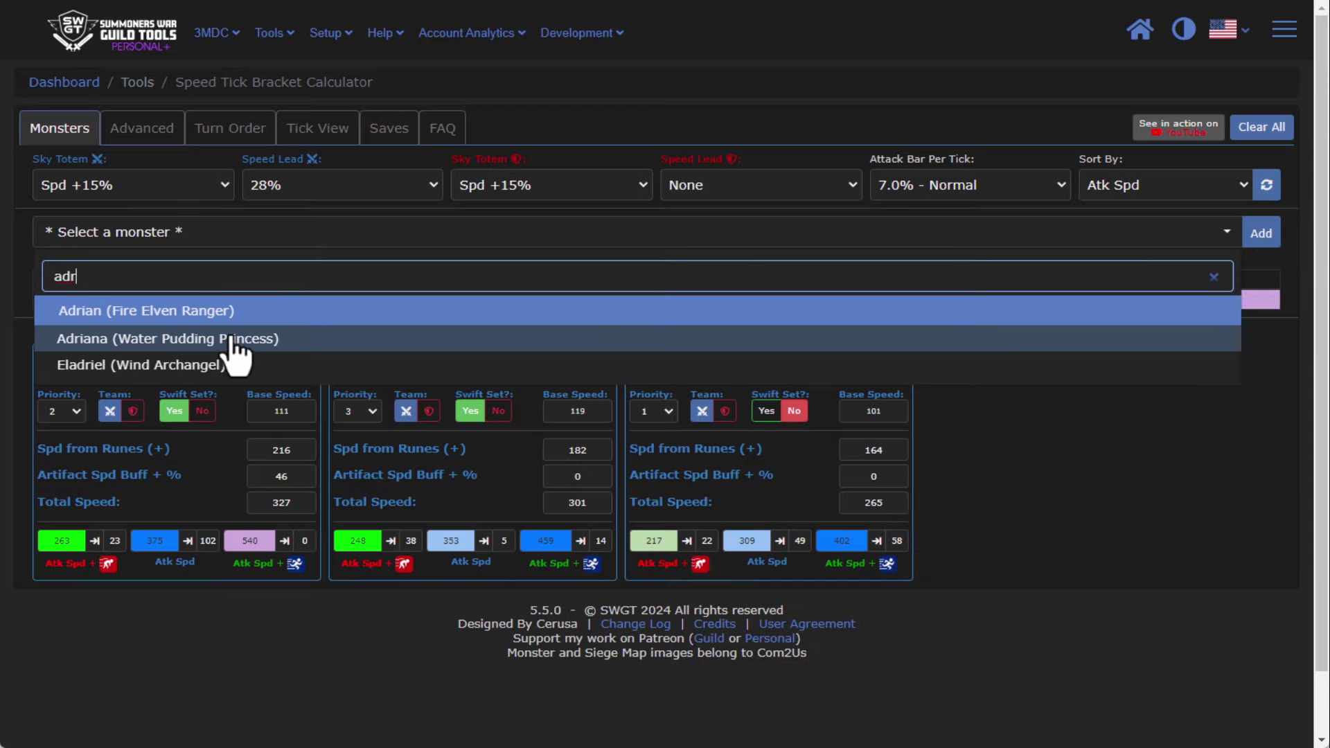
left_click(294, 340)
left_click(1264, 234)
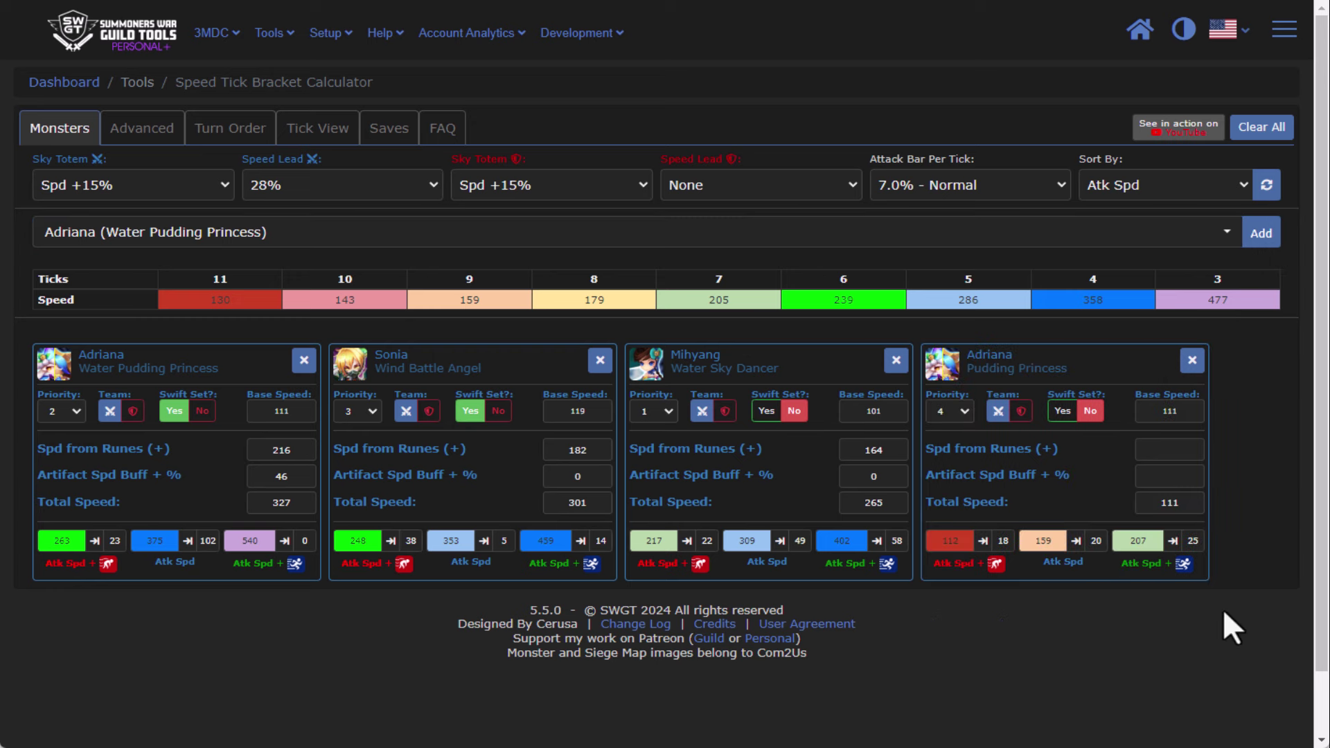
left_click(1020, 411)
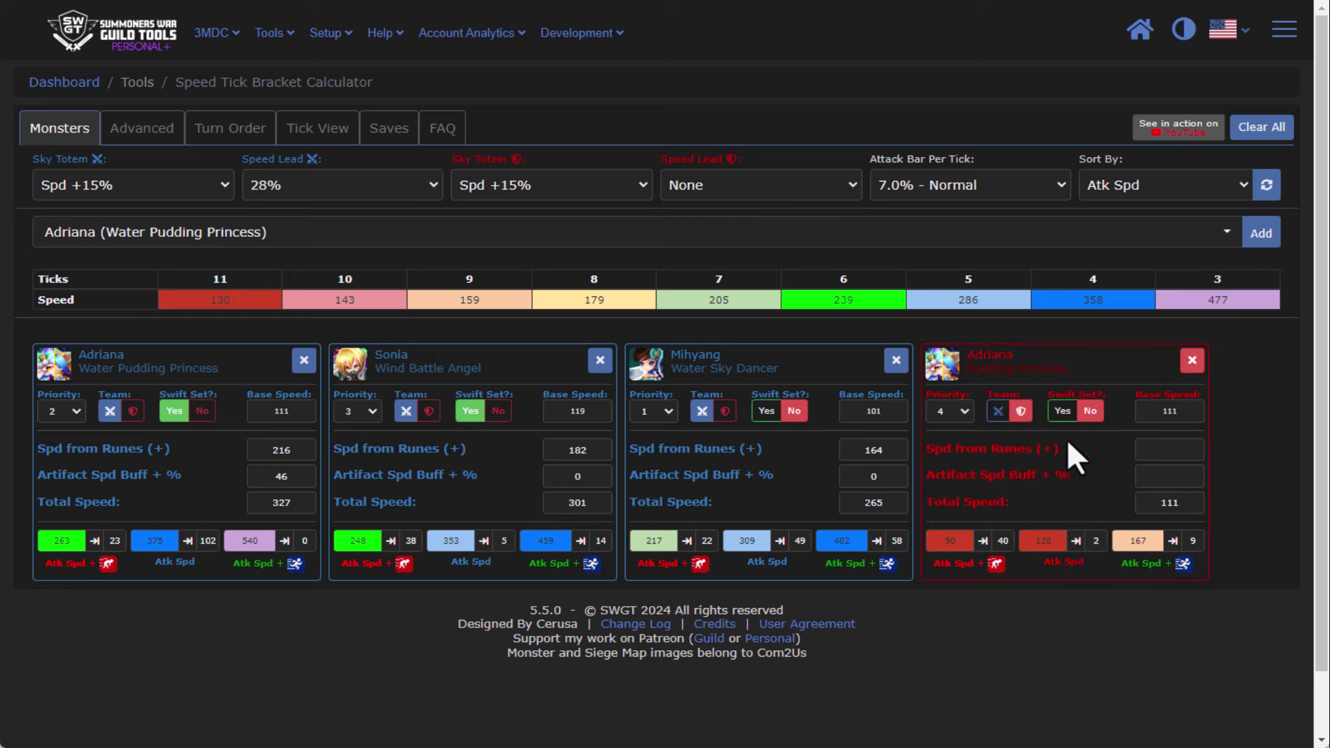
Set the enemy Speed Lead to 28% and enemy Adriana's rune speed to 216
left_click(758, 187)
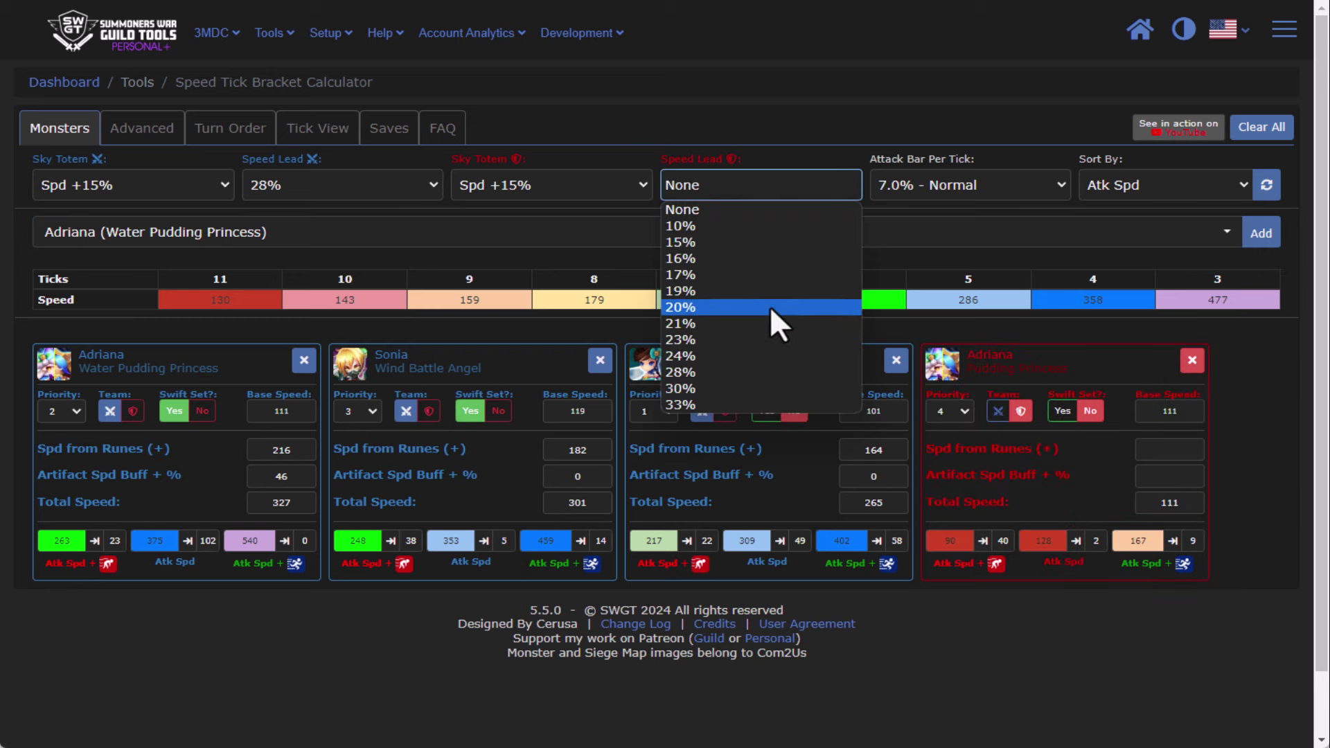
left_click(742, 373)
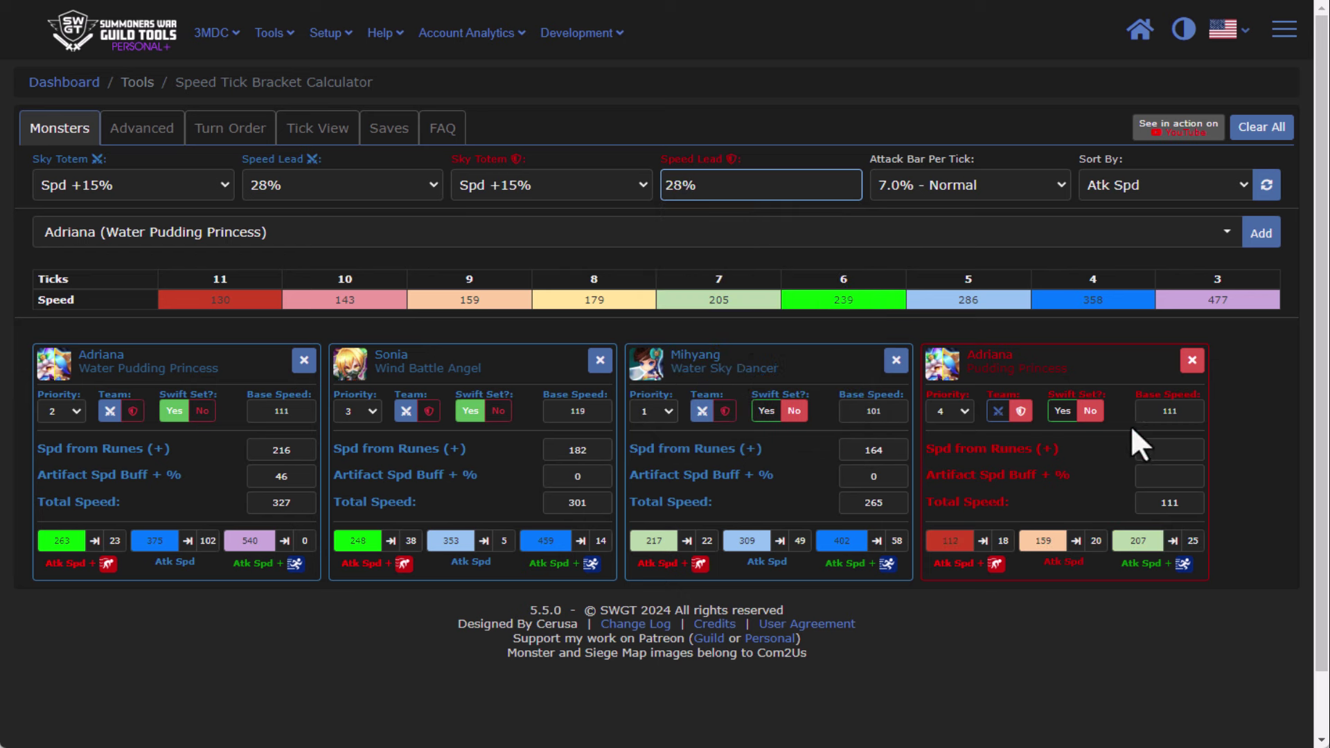
left_click(1171, 450)
type("216")
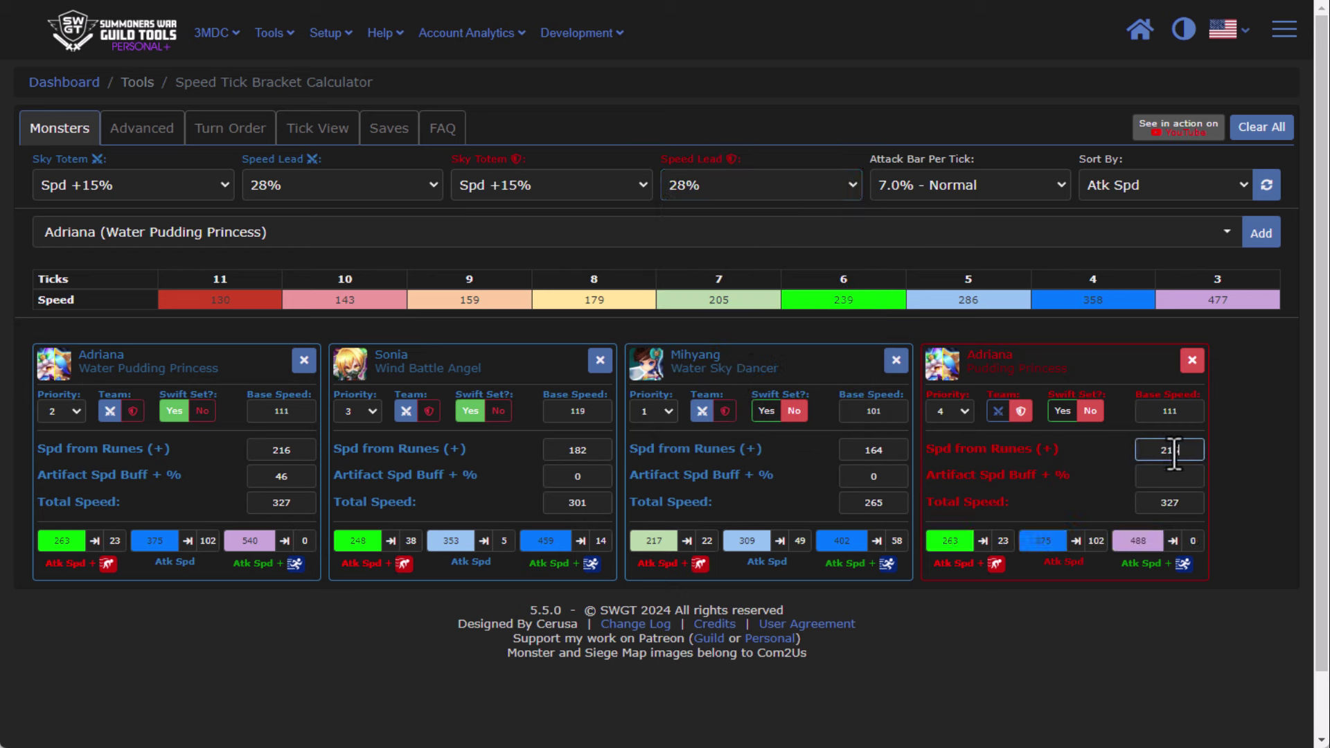
left_click(1243, 464)
Show the Advanced tick tables and scroll down to the Speed Modifier section
left_click(158, 128)
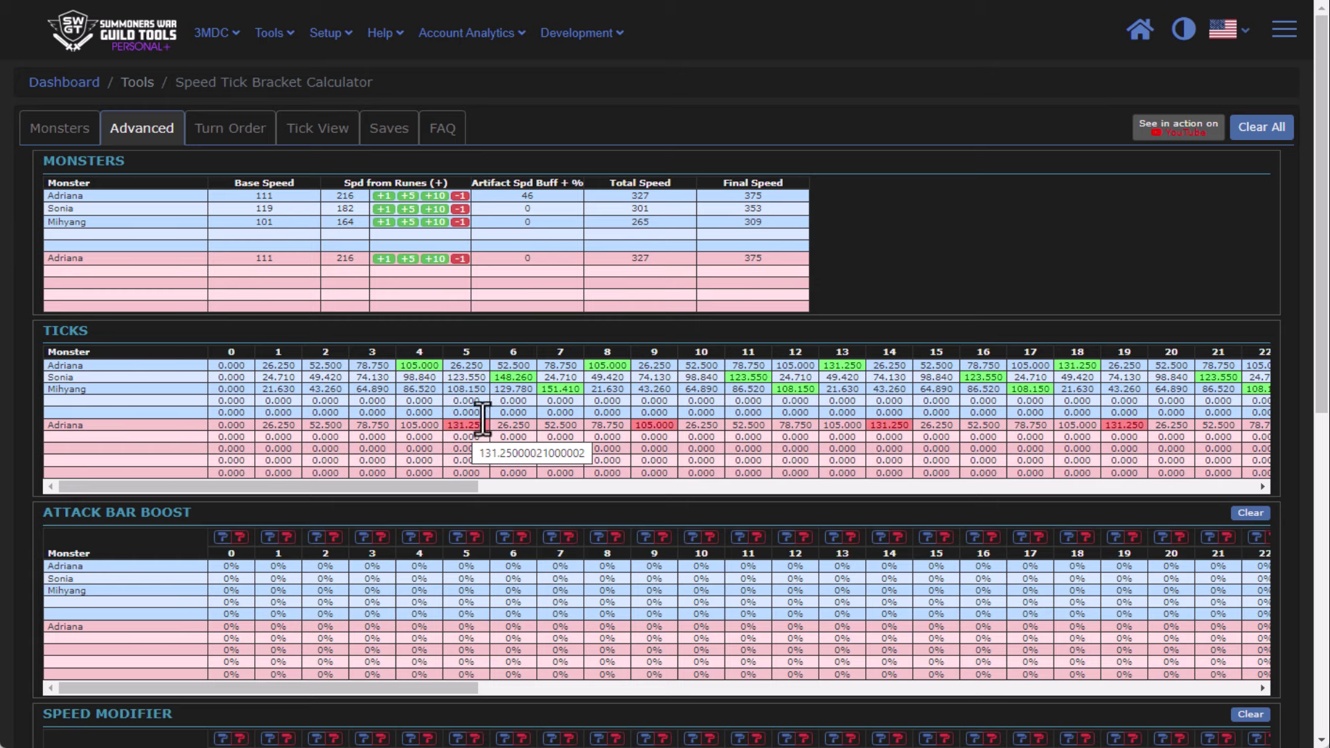
scroll(499, 374, "down", 4)
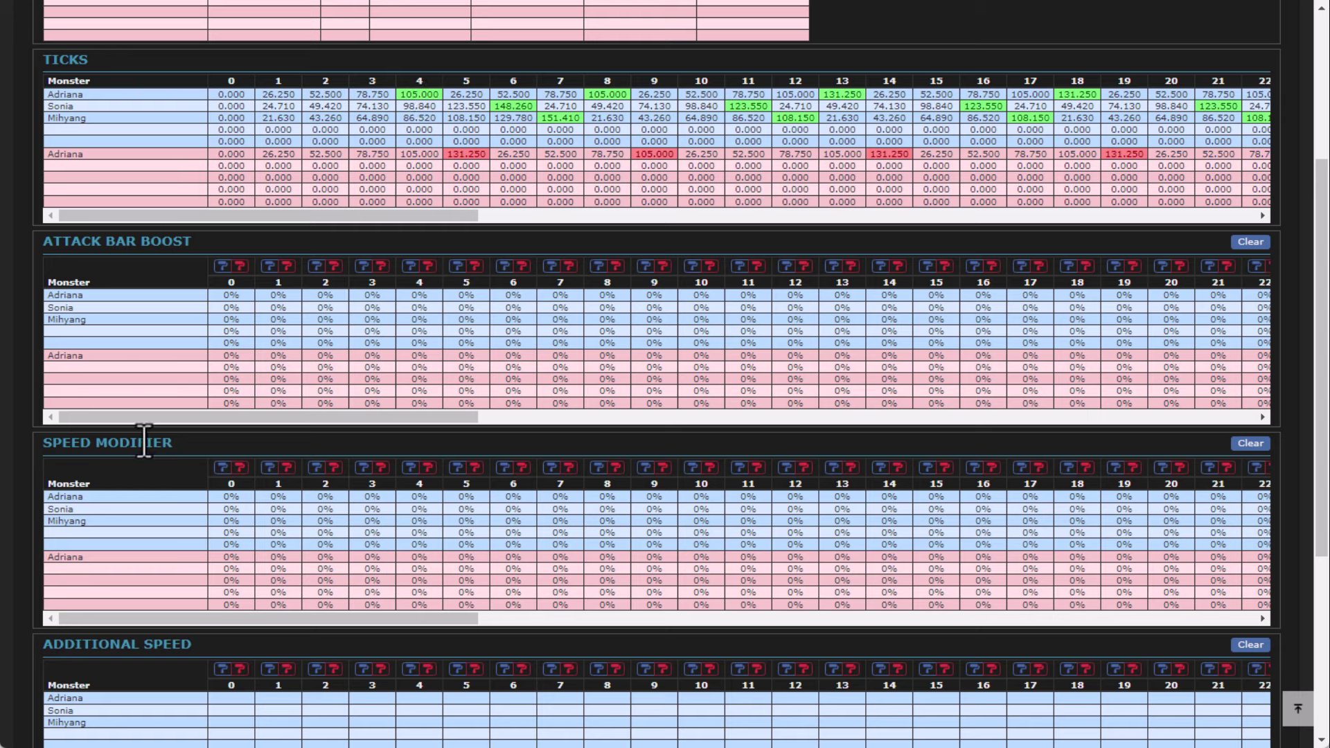
Give the blue team a 30% speed buff at tick 5
left_click(457, 469)
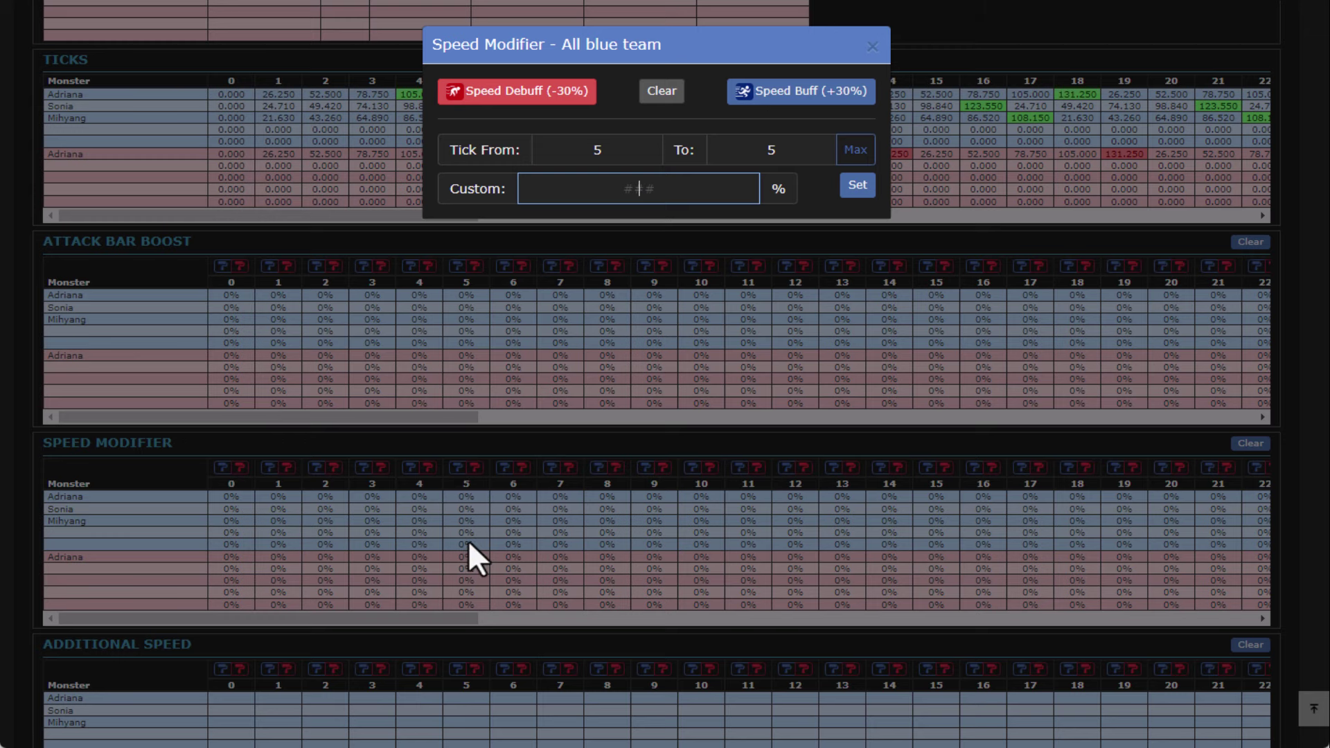
left_click(802, 96)
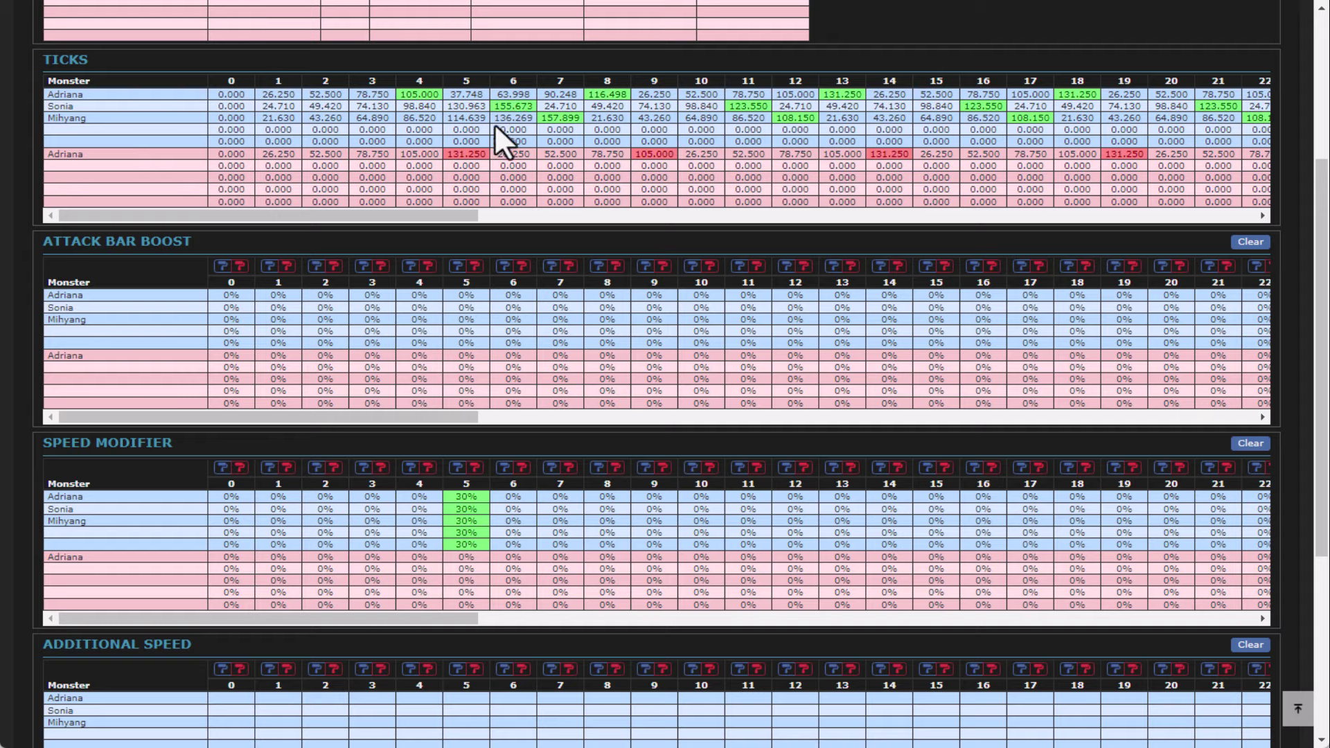
scroll(454, 173, "up", 1)
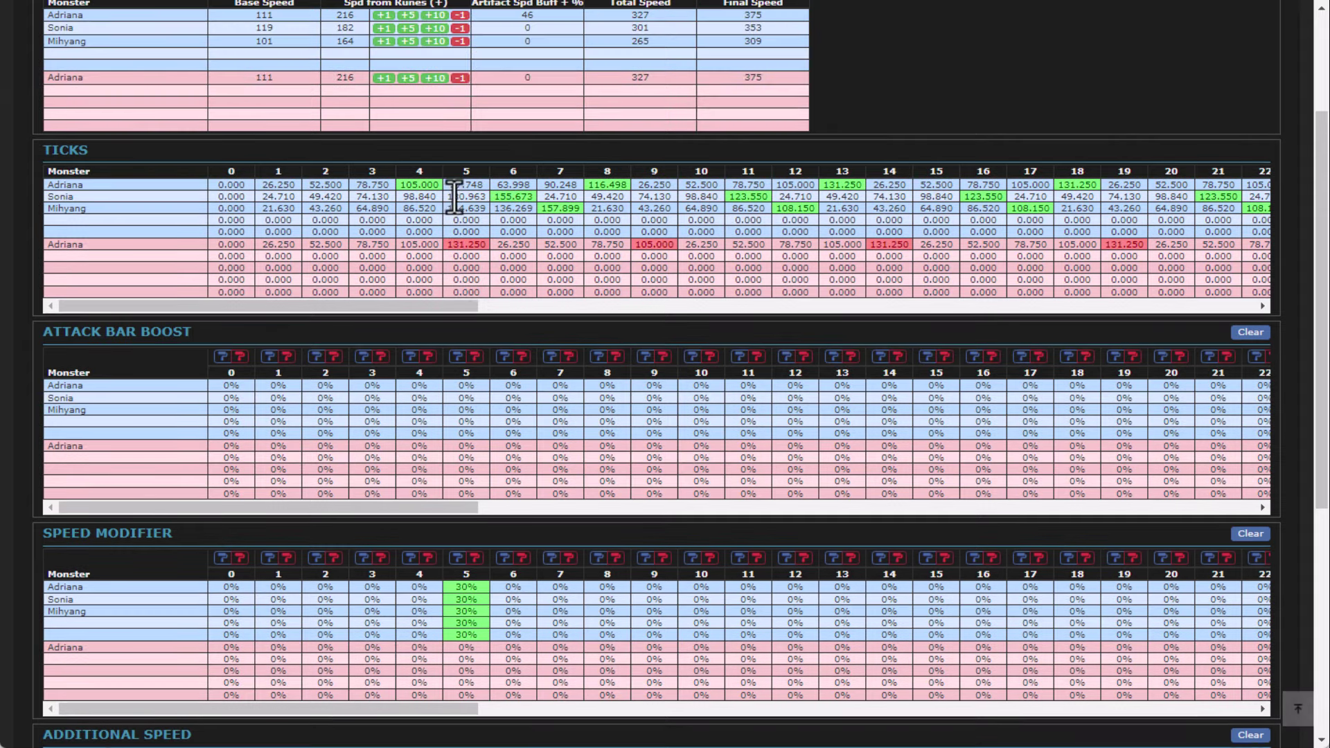
scroll(454, 197, "up", 1)
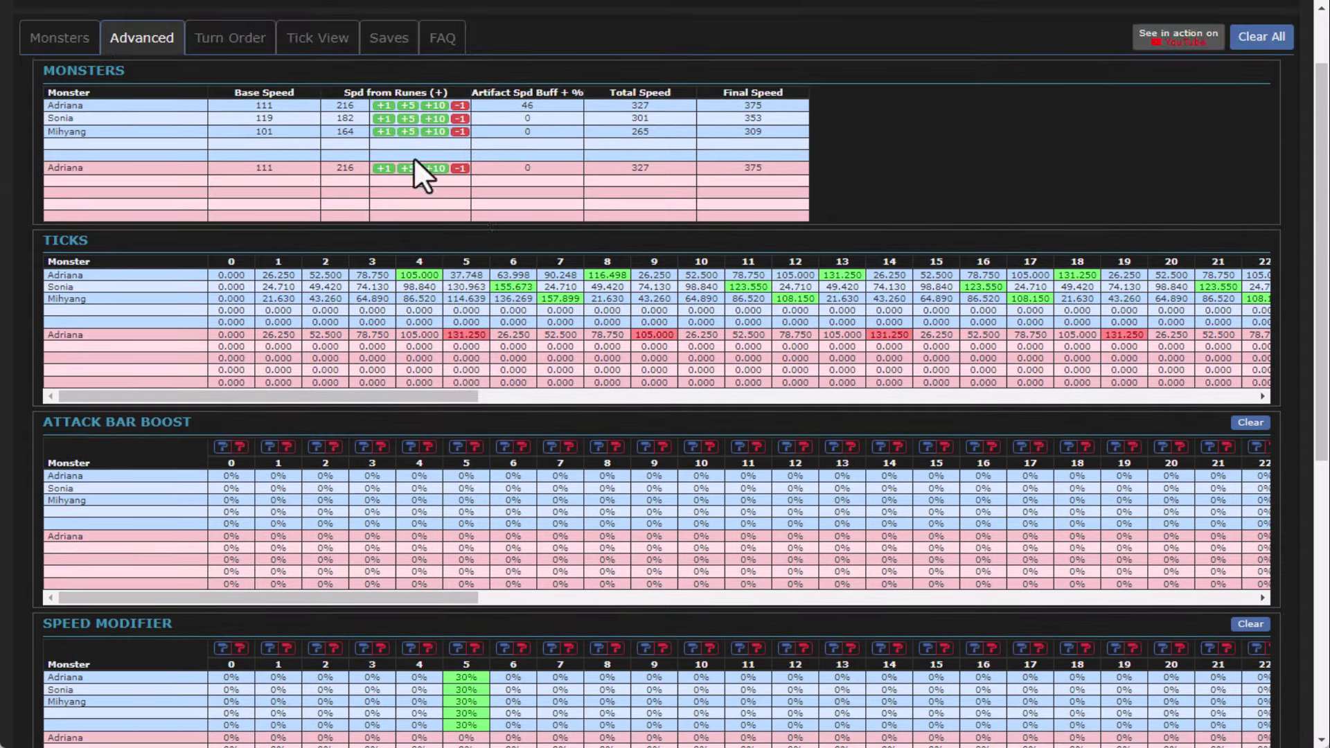
Set Sonia to 182 rune speed with a 6% artifact speed buff and review the tick breakdown
left_click(382, 120)
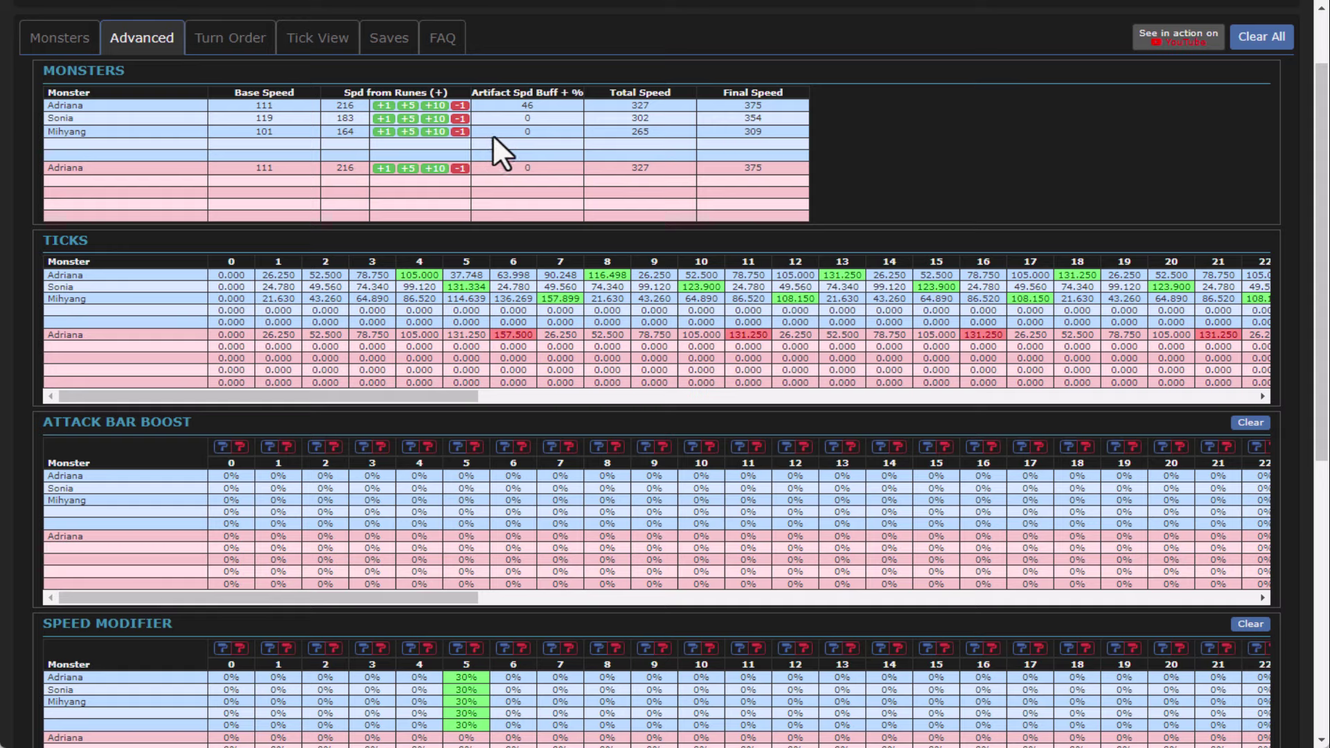
left_click(460, 119)
left_click(72, 35)
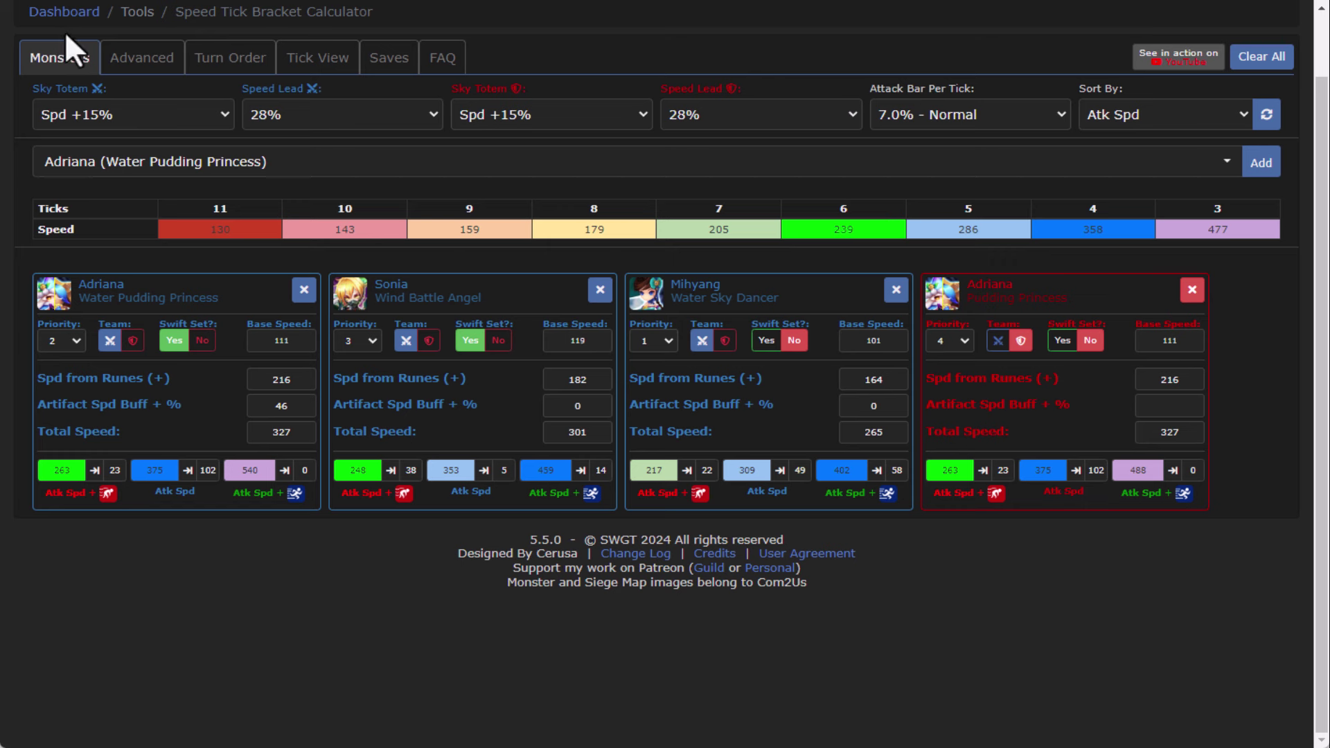
left_click(589, 408)
type("6")
left_click(151, 61)
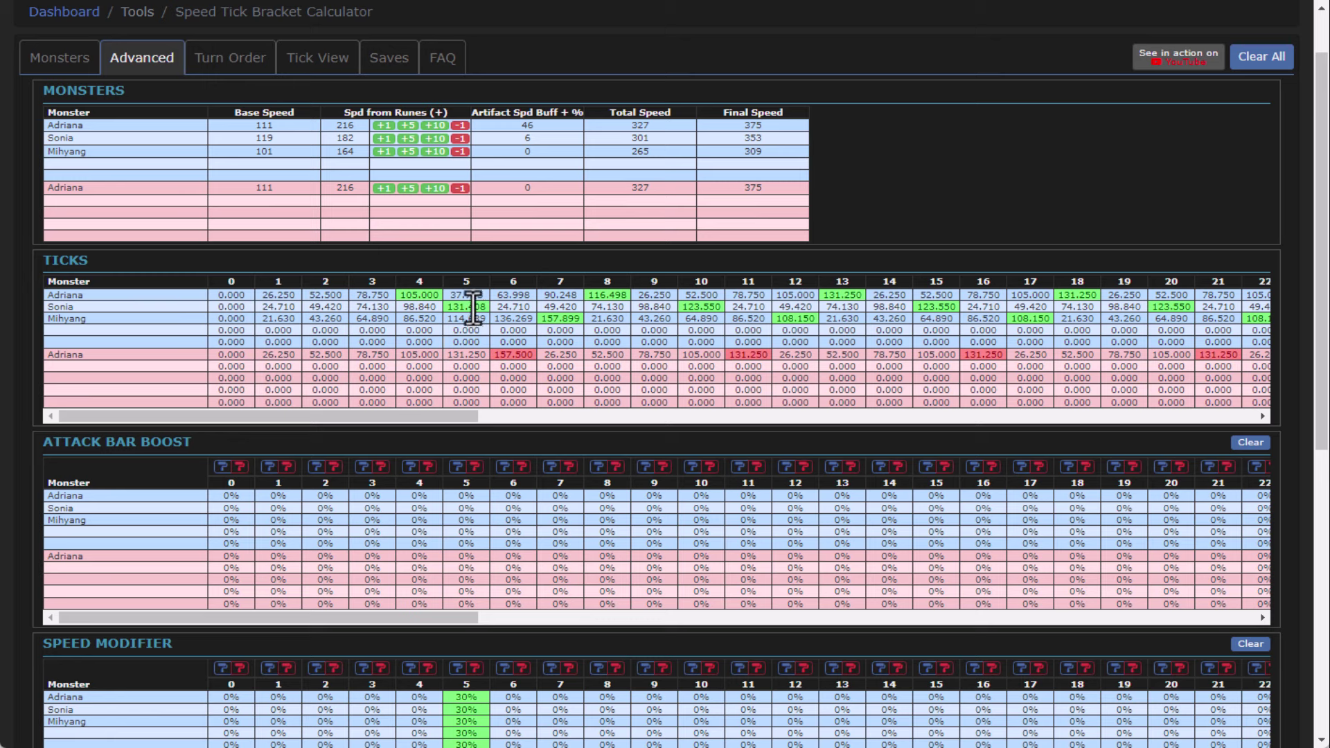
mouse_move(473, 310)
Apply a 30% speed debuff at tick 6 to blue Adriana and the whole red team
scroll(482, 445, "down", 3)
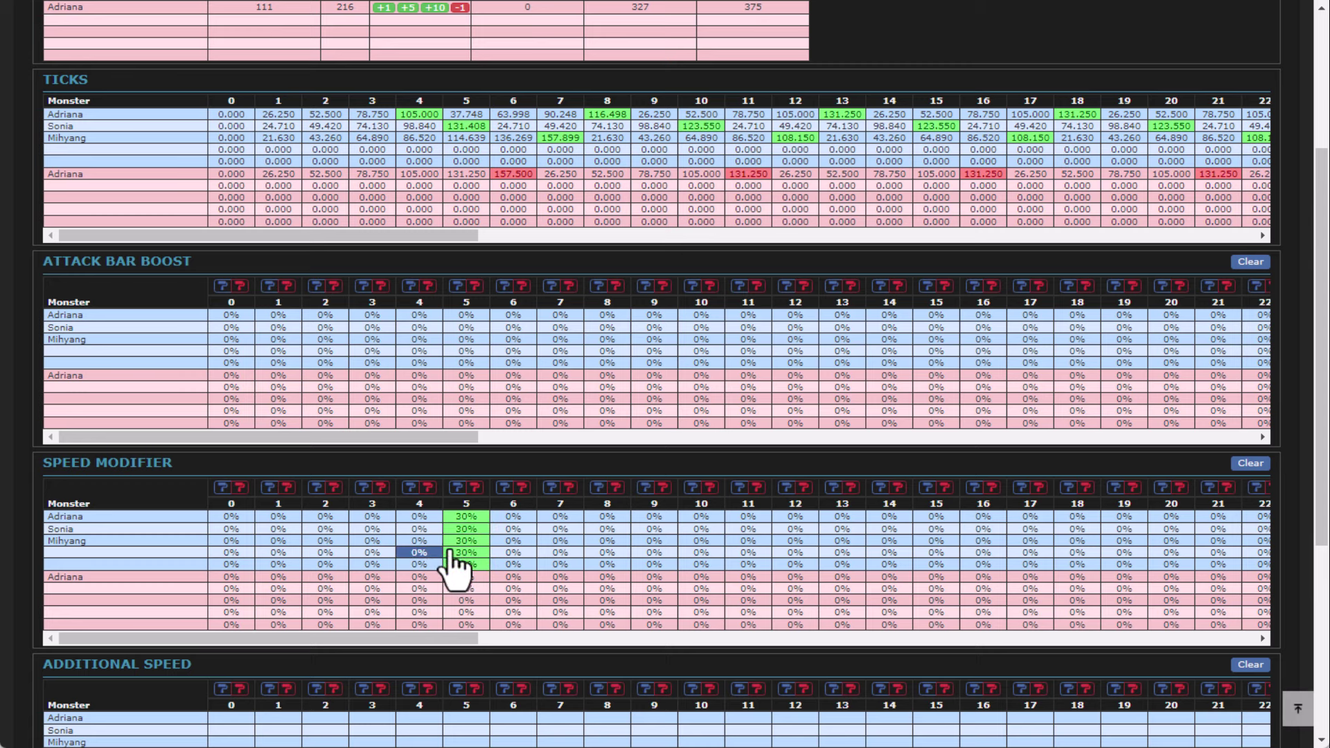
left_click(516, 539)
left_click(531, 100)
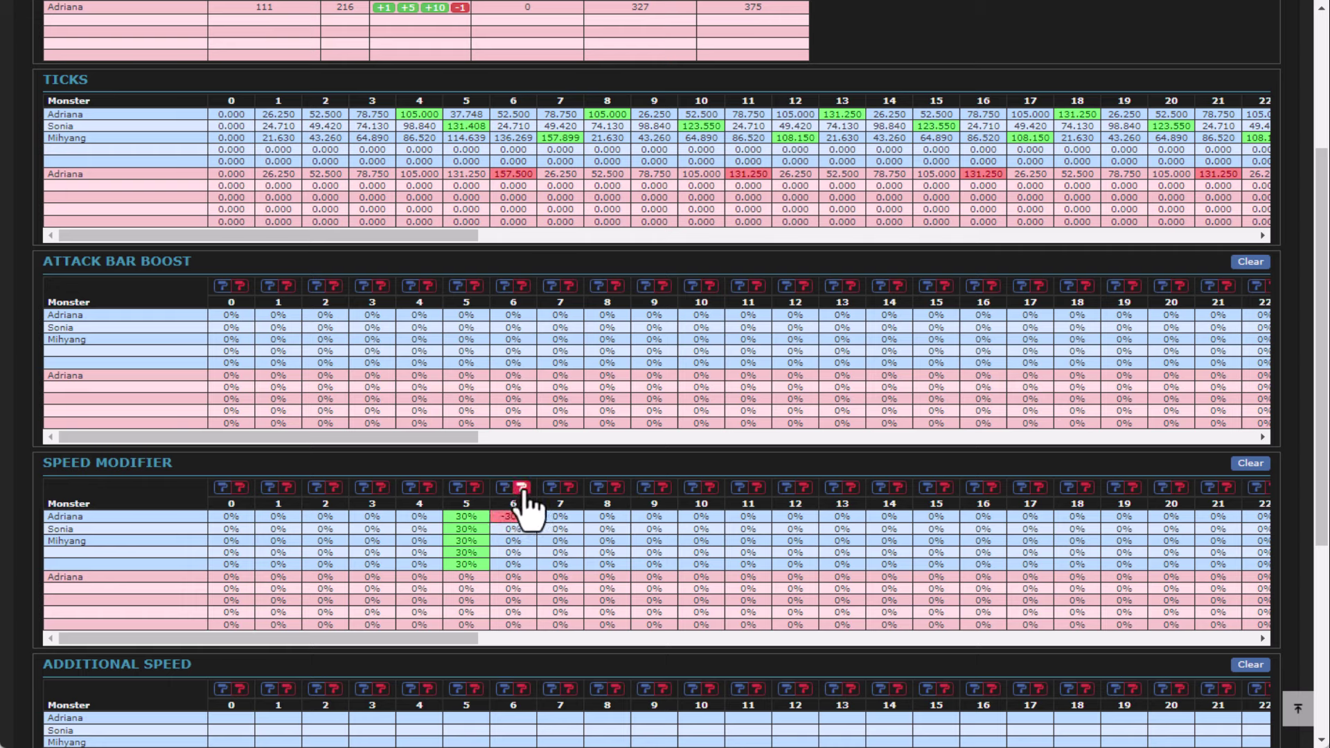
left_click(518, 489)
left_click(516, 97)
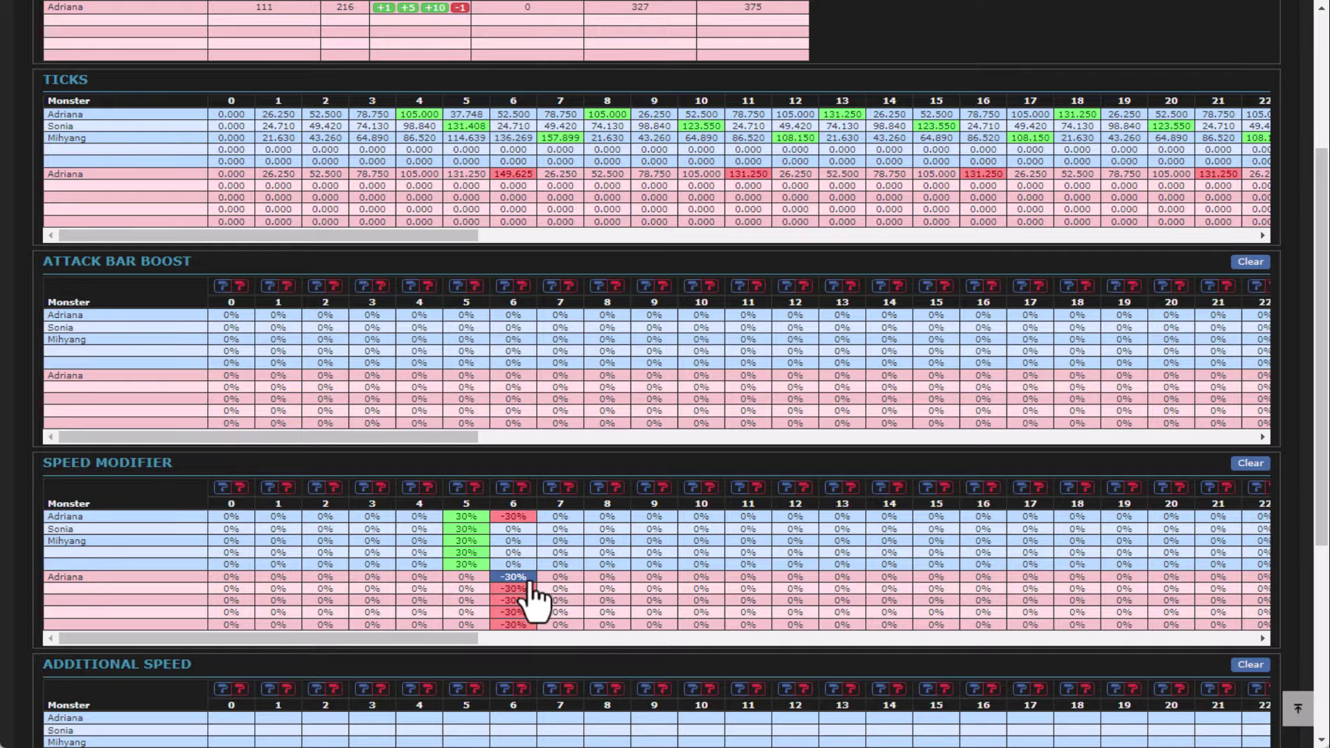
Inspect Sonia's tick-6 speed modifier and the blue tick-6 attack bar boost, leaving both unchanged
scroll(534, 593, "down", 1)
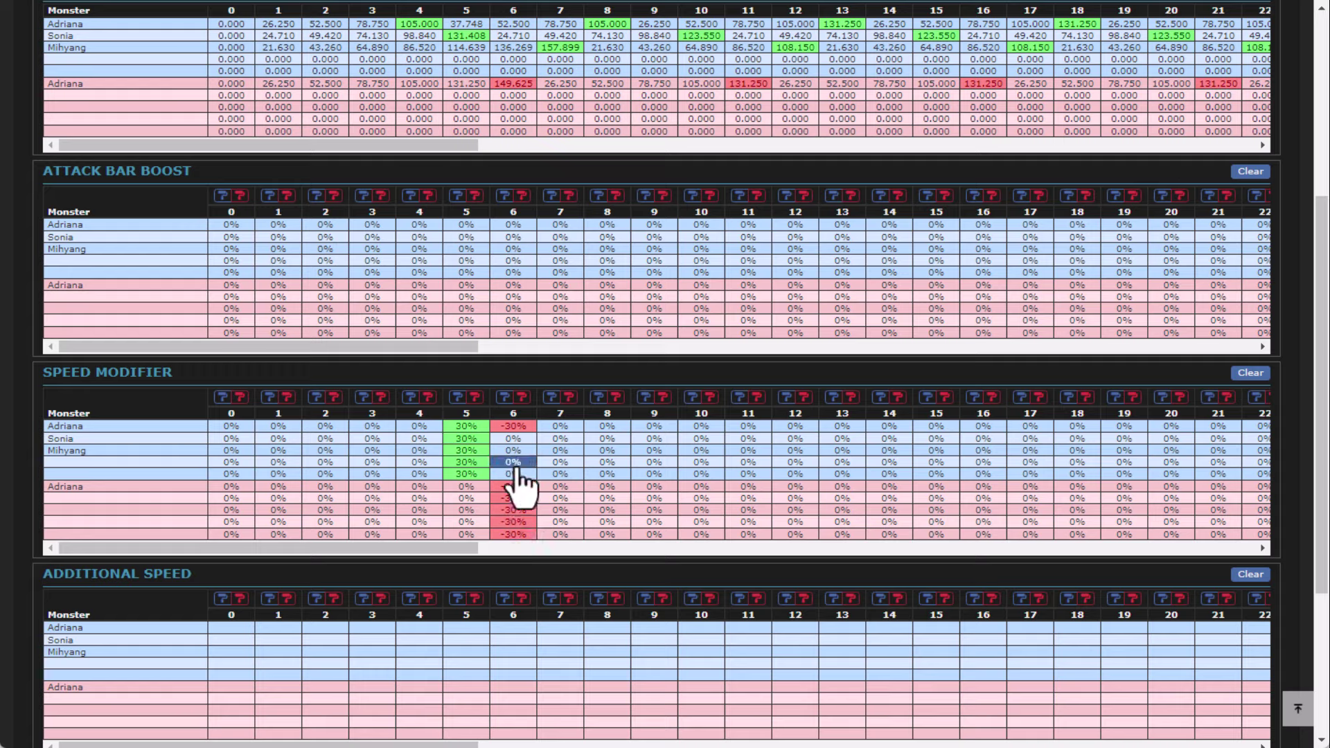
left_click(512, 439)
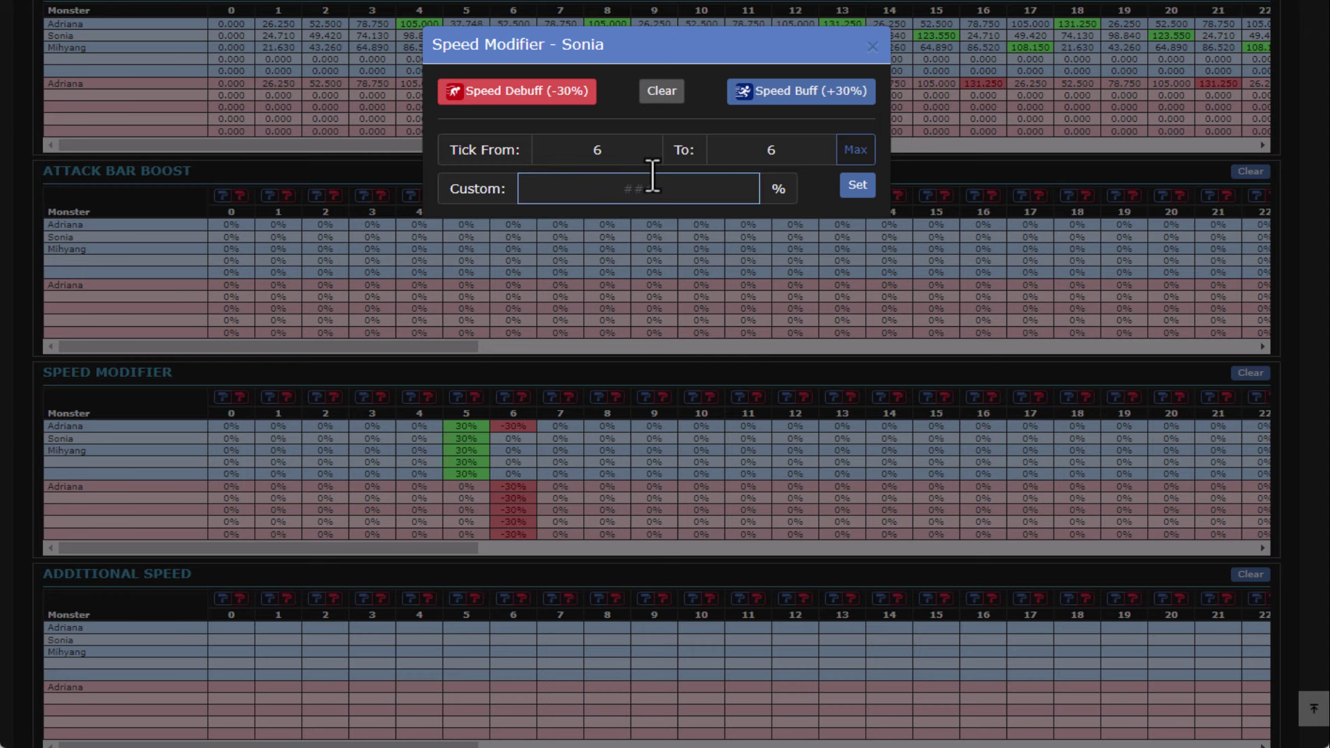
left_click(871, 47)
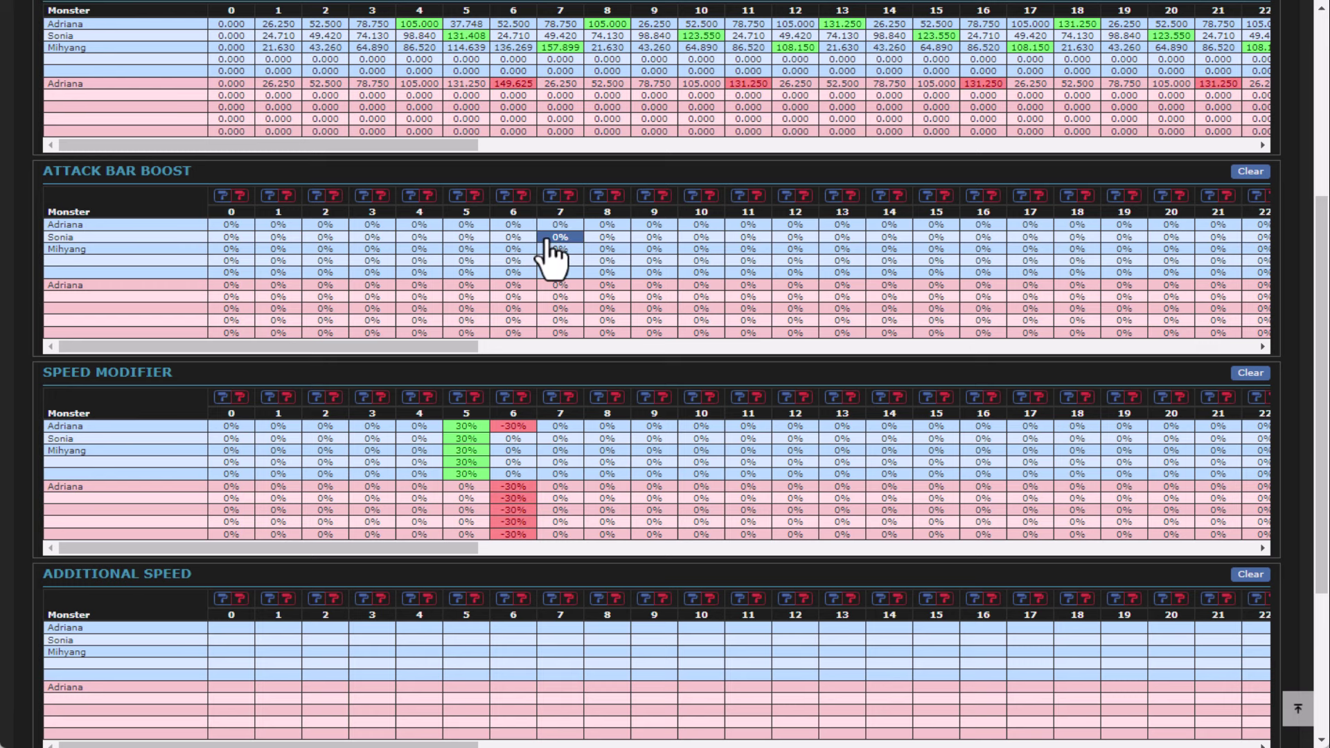
left_click(507, 195)
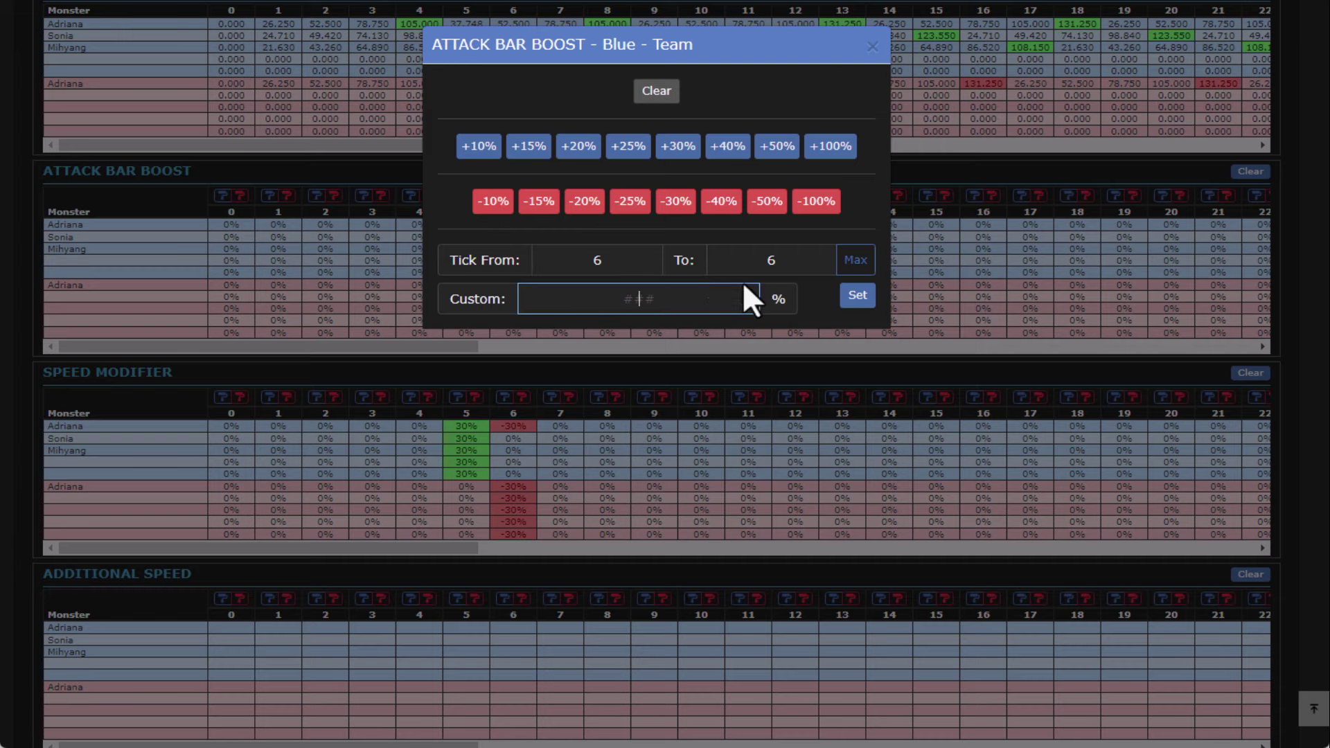
left_click(864, 59)
scroll(462, 312, "down", 2)
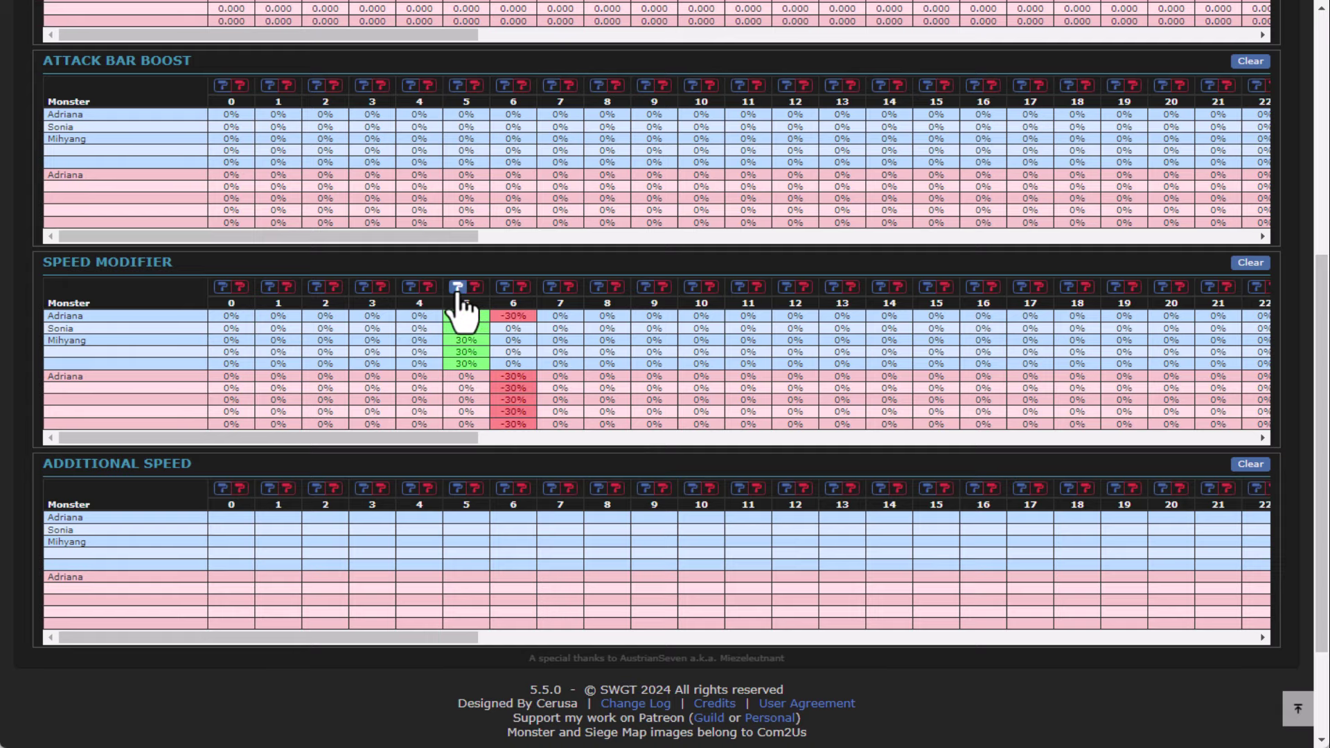
Buff the blue team 30% from tick 5 through the last tick, 70
left_click(457, 287)
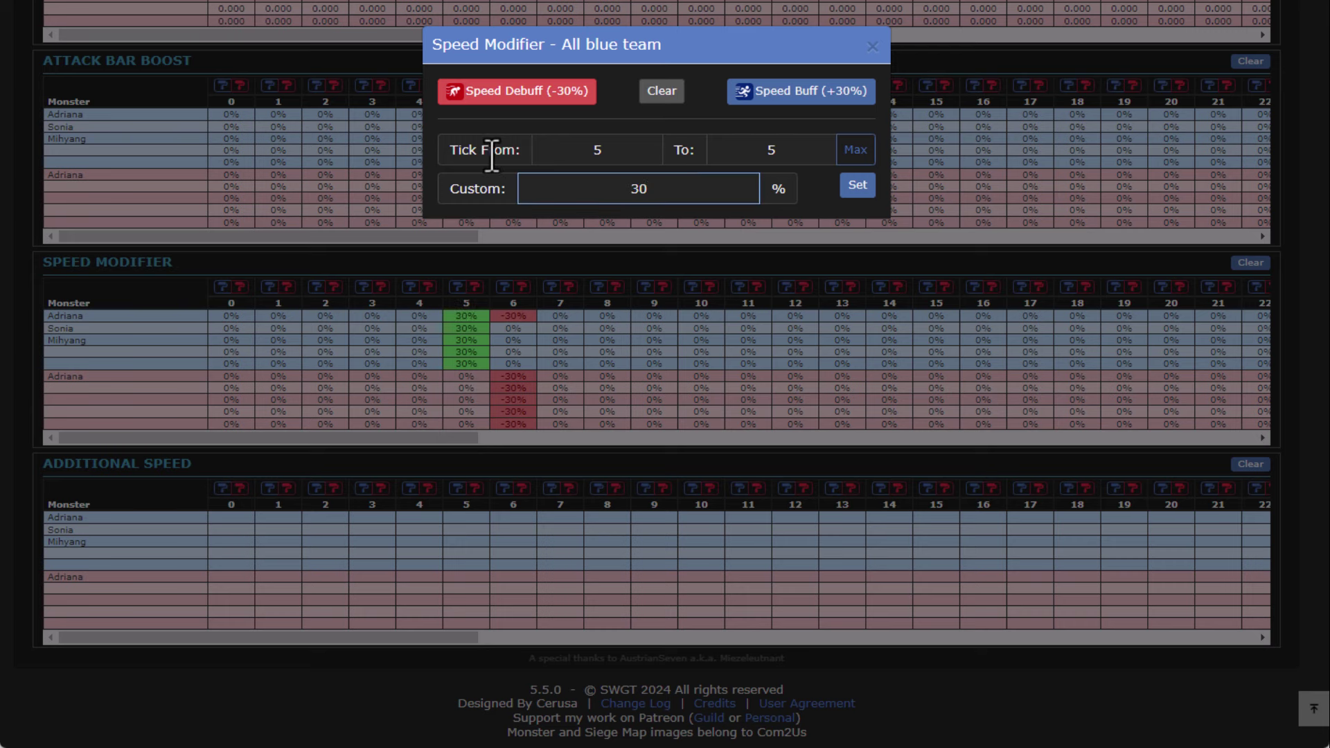
left_click(851, 154)
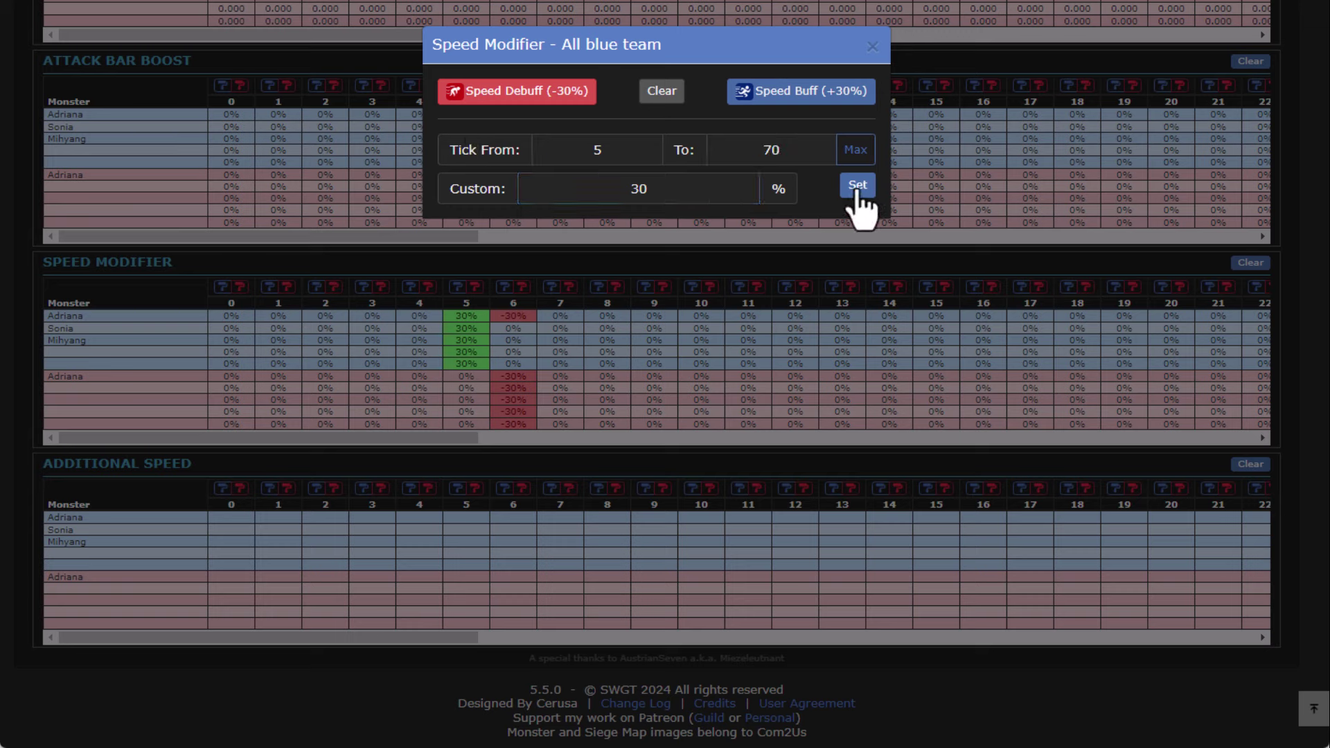
left_click(858, 191)
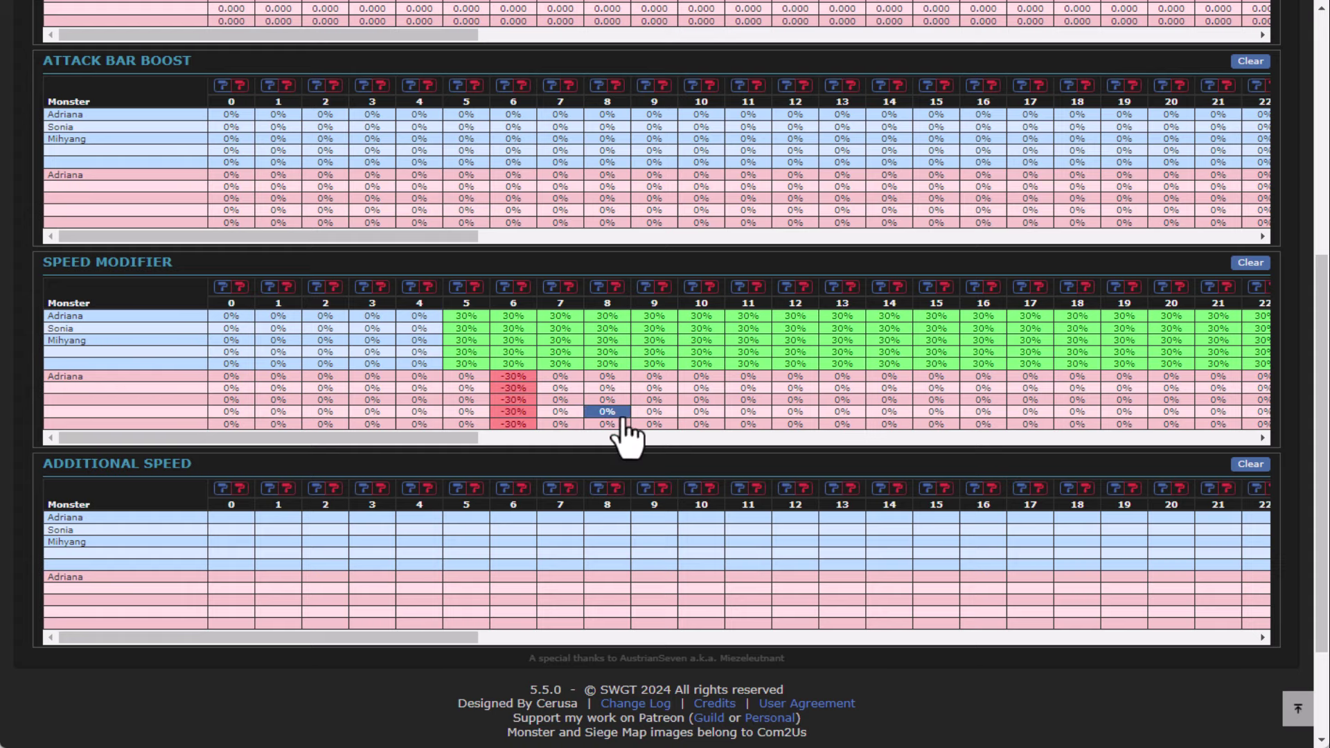
Clear all Speed Modifier values and confirm, resetting every tick to 0%
scroll(549, 408, "up", 1)
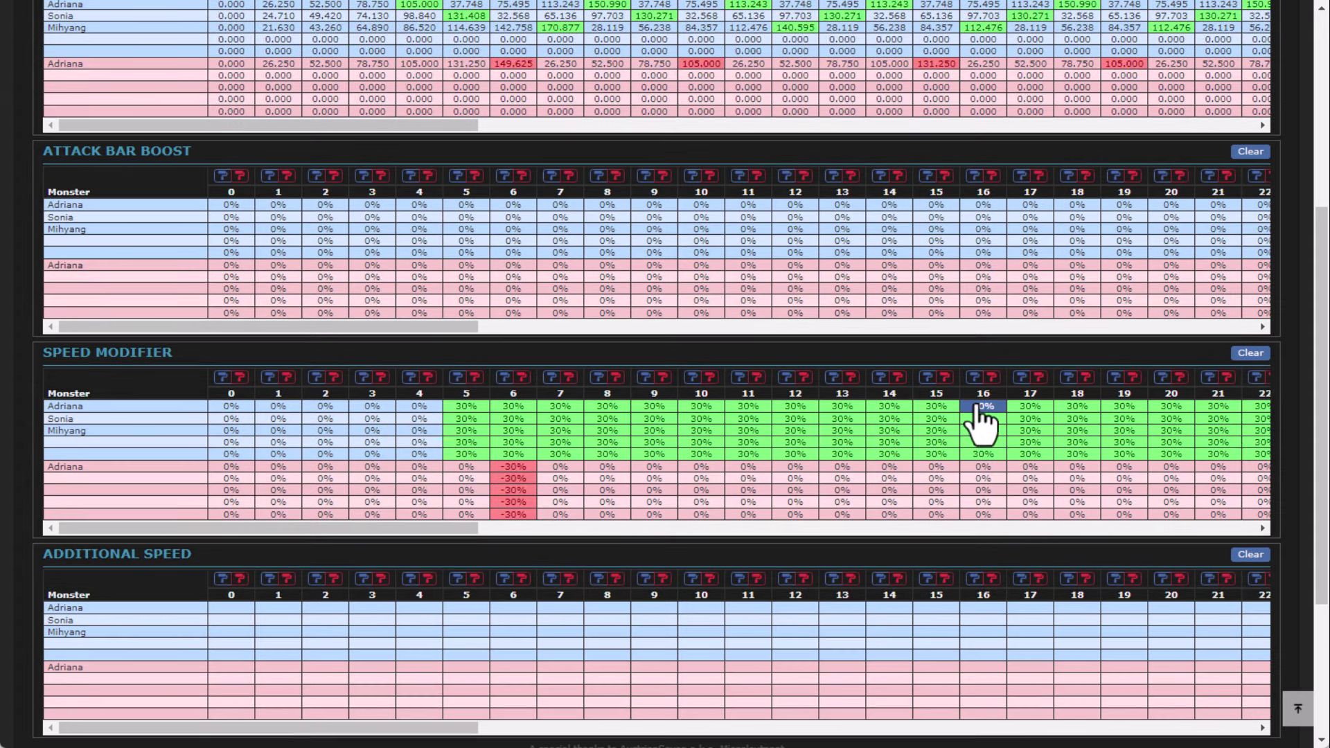
left_click(1250, 352)
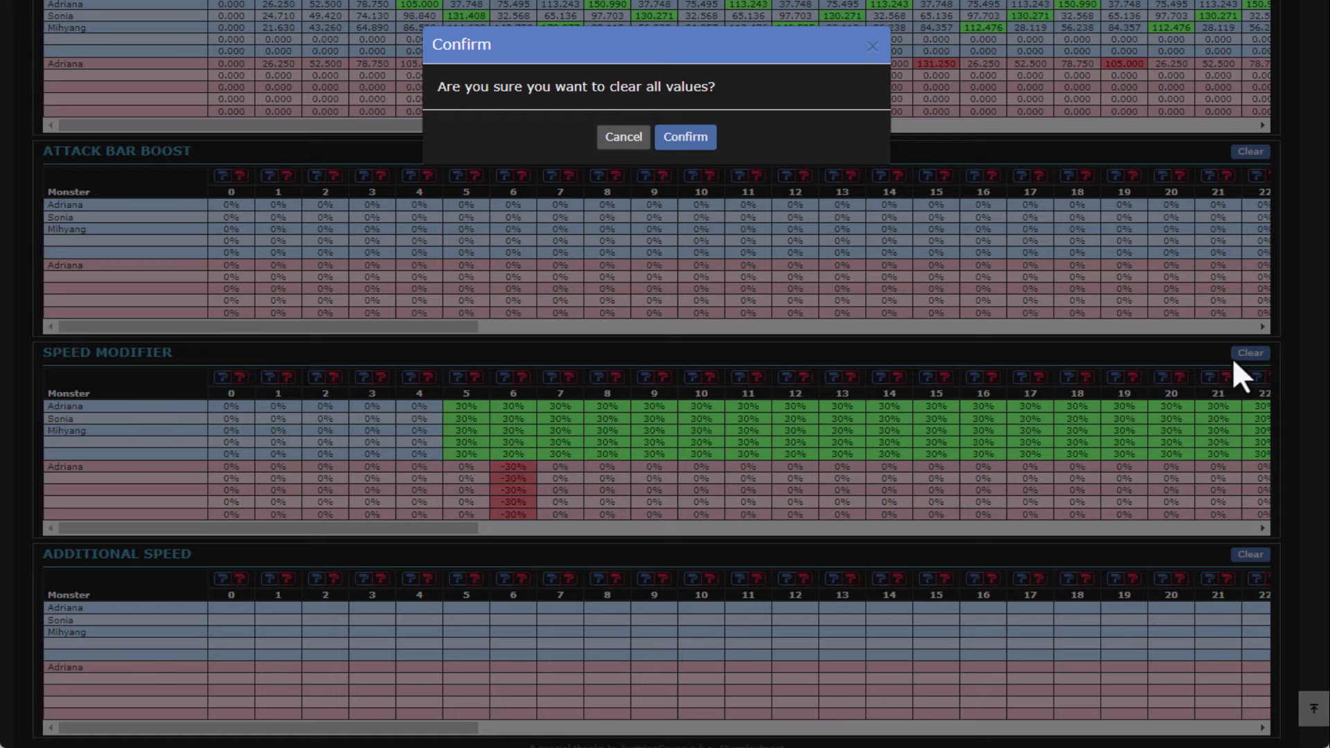
left_click(684, 136)
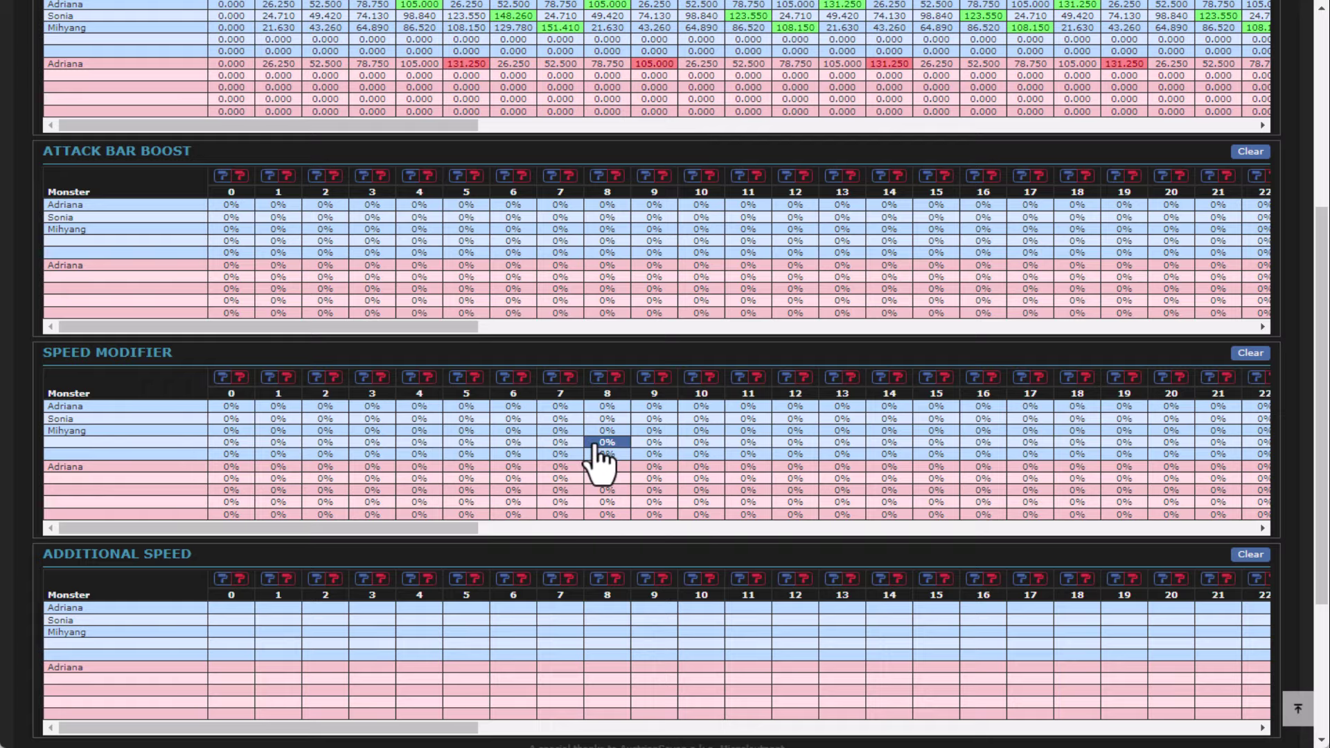
Apply a 30% blue-team speed buff on each of ticks 5, 6, 7, 8 and 9
left_click(458, 378)
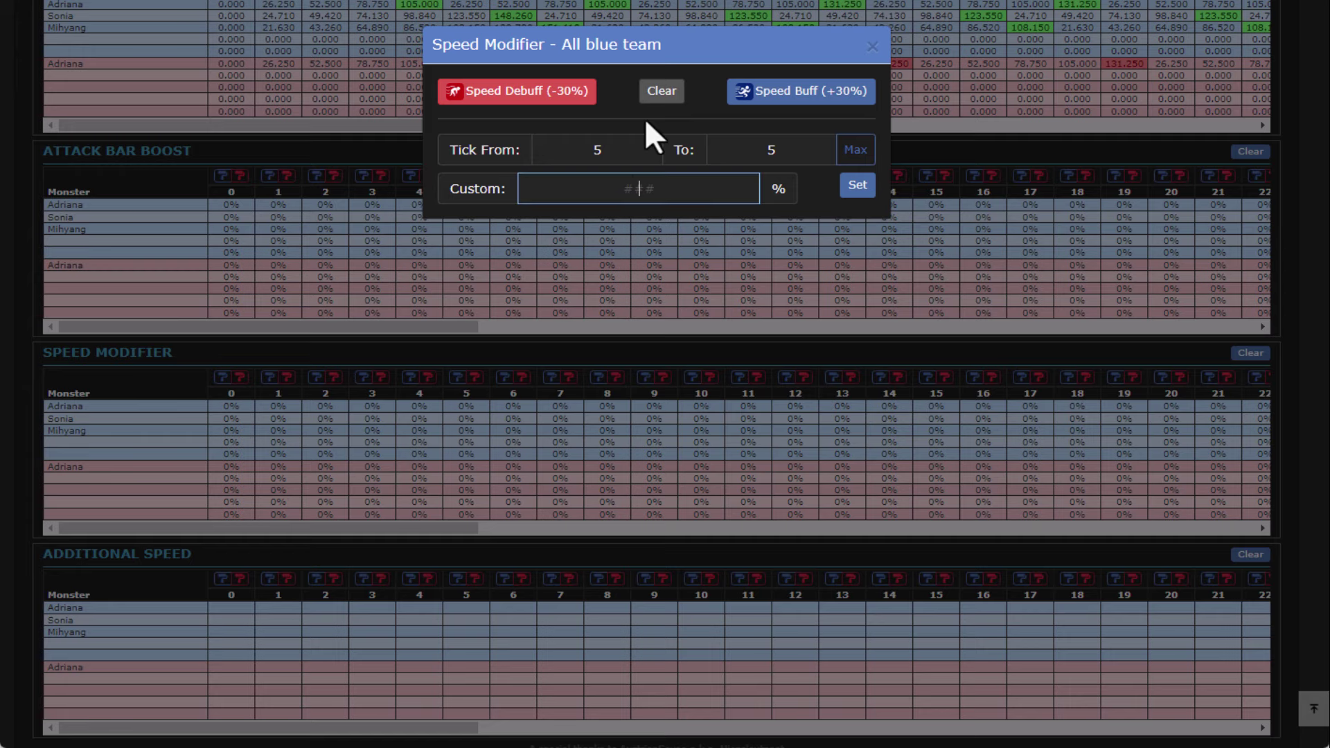
left_click(790, 94)
left_click(505, 377)
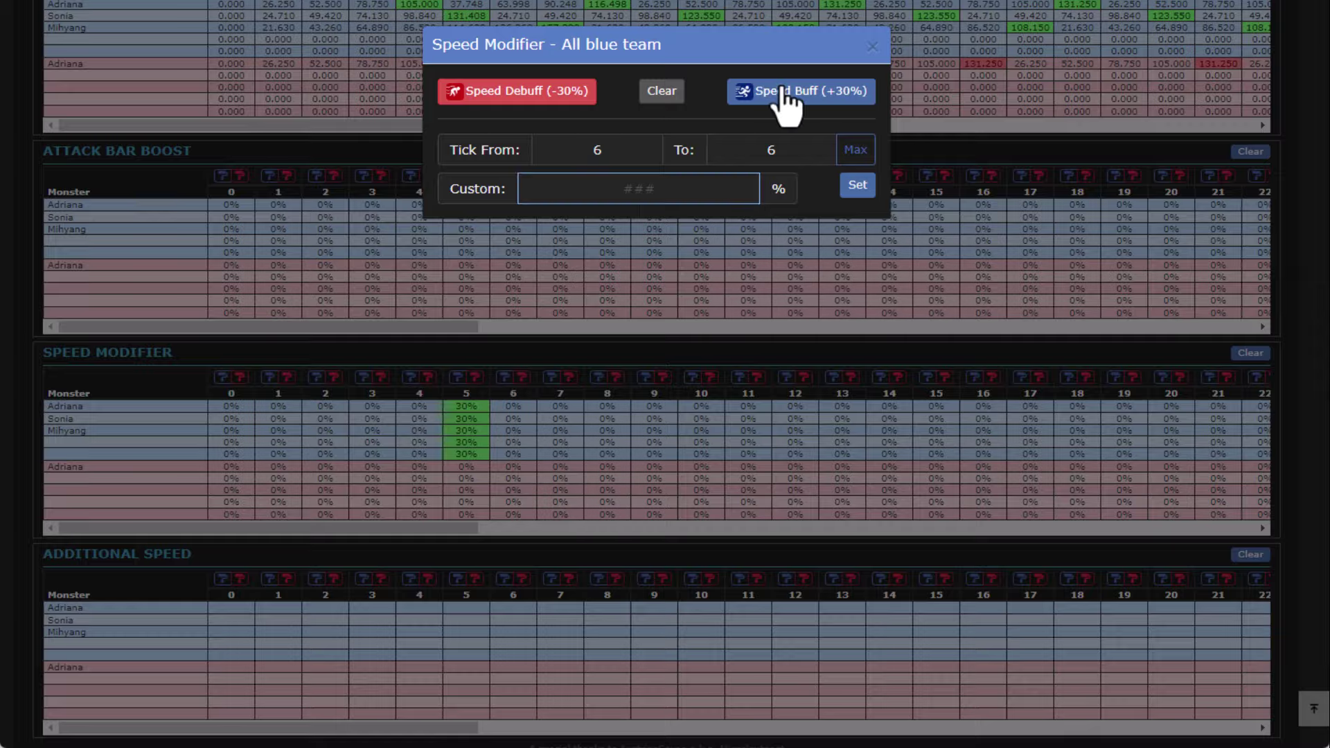
left_click(779, 96)
left_click(554, 377)
left_click(800, 94)
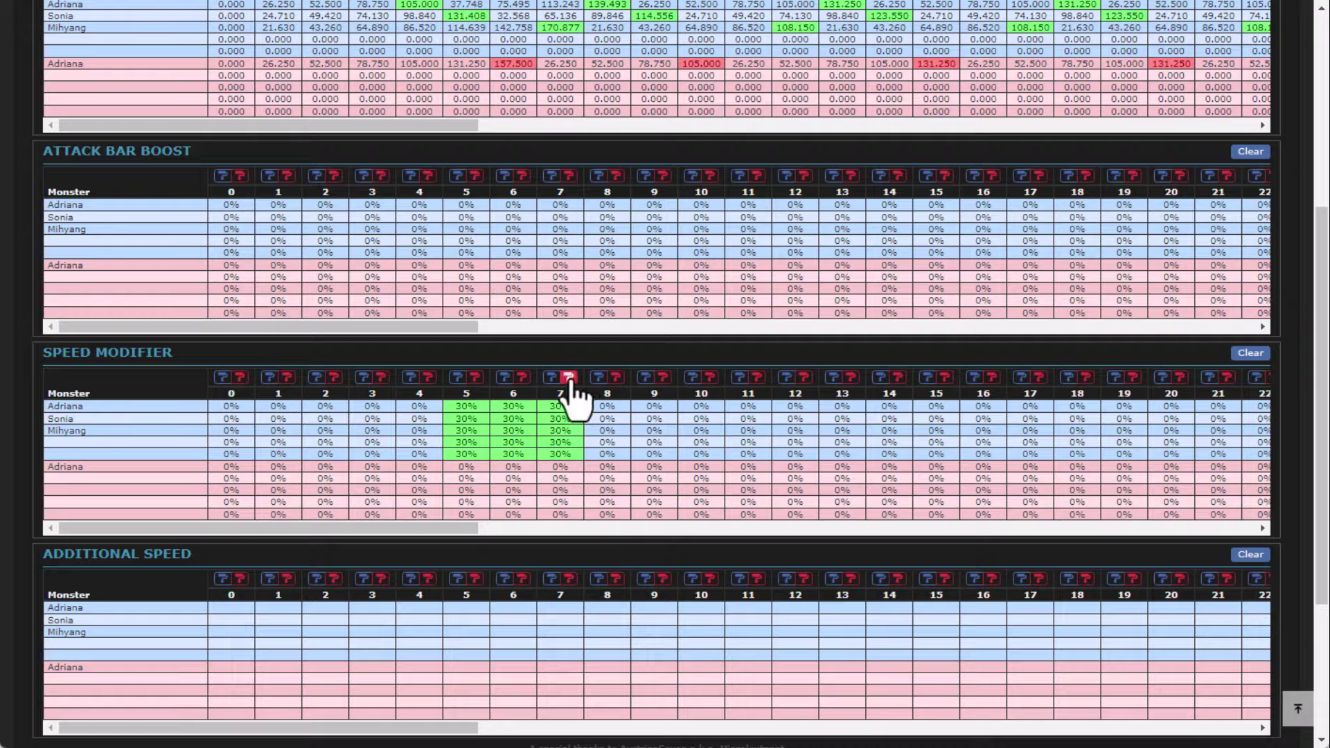
left_click(598, 377)
left_click(801, 92)
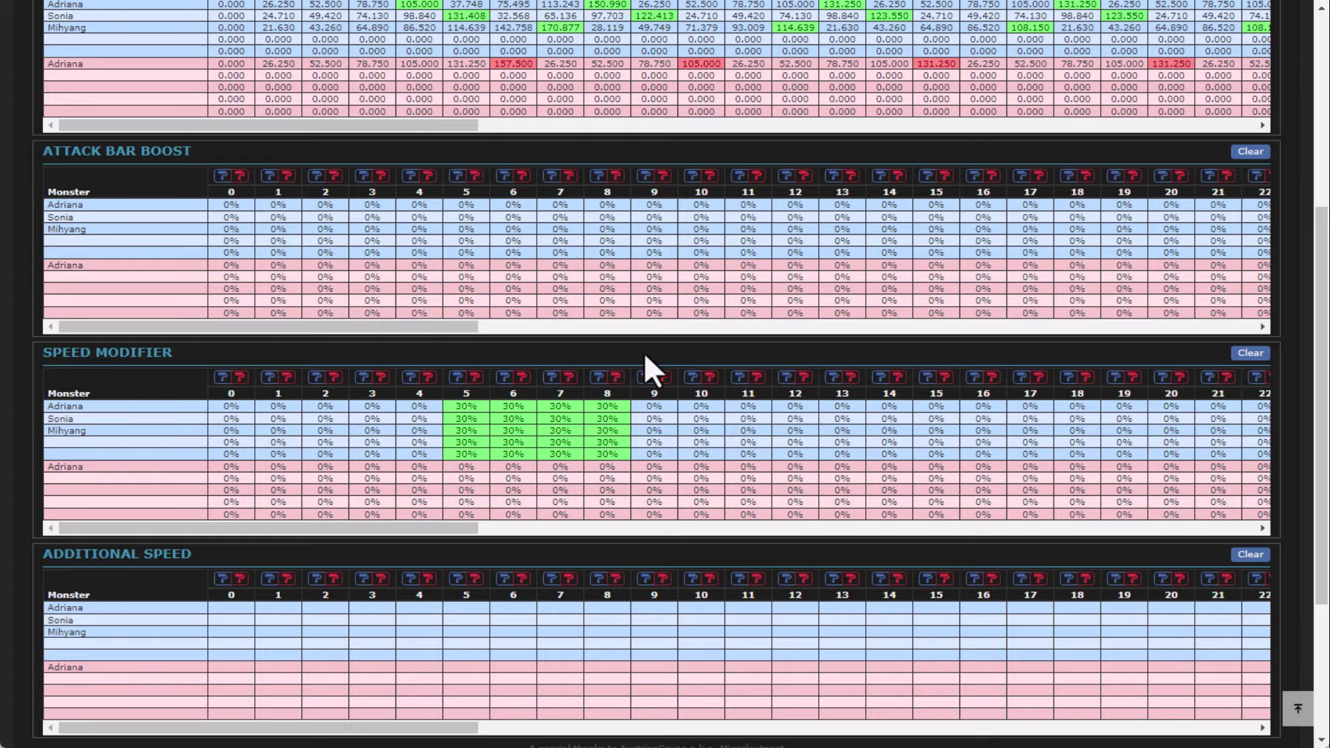
scroll(523, 435, "up", 1)
left_click(647, 468)
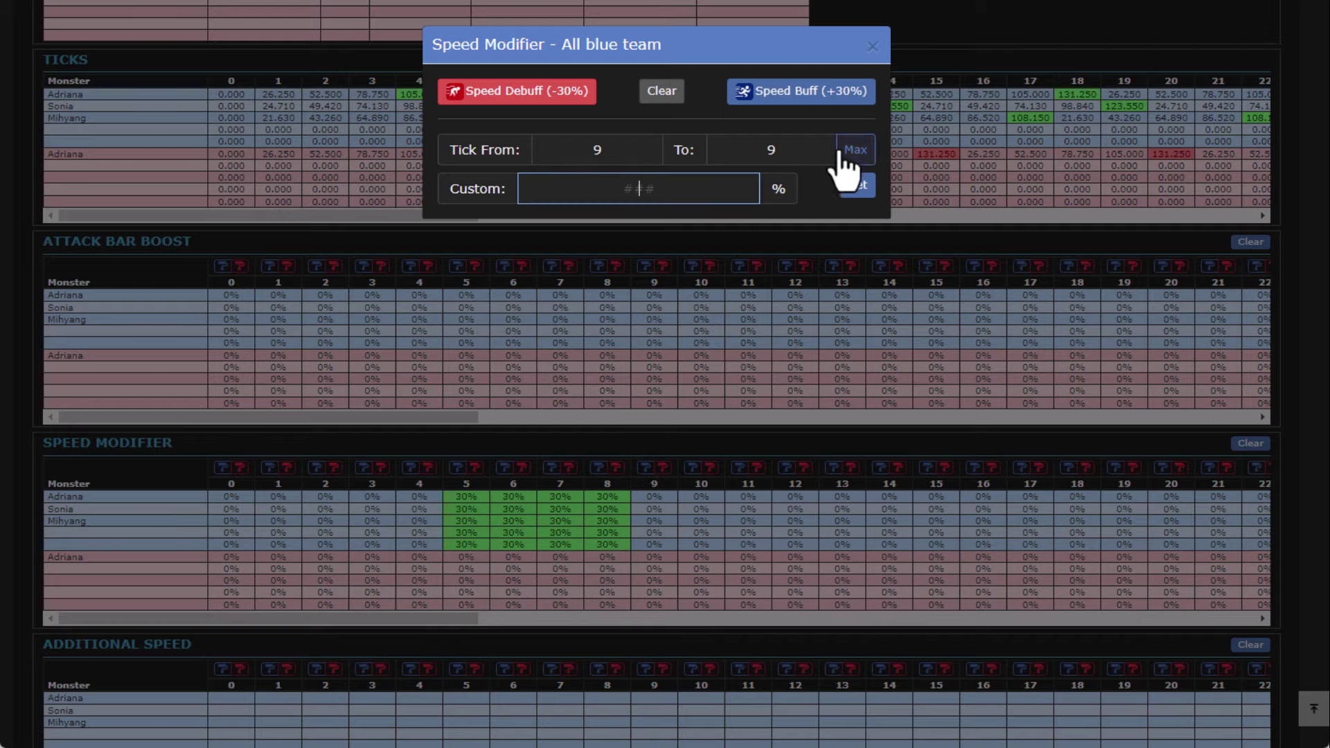
left_click(802, 96)
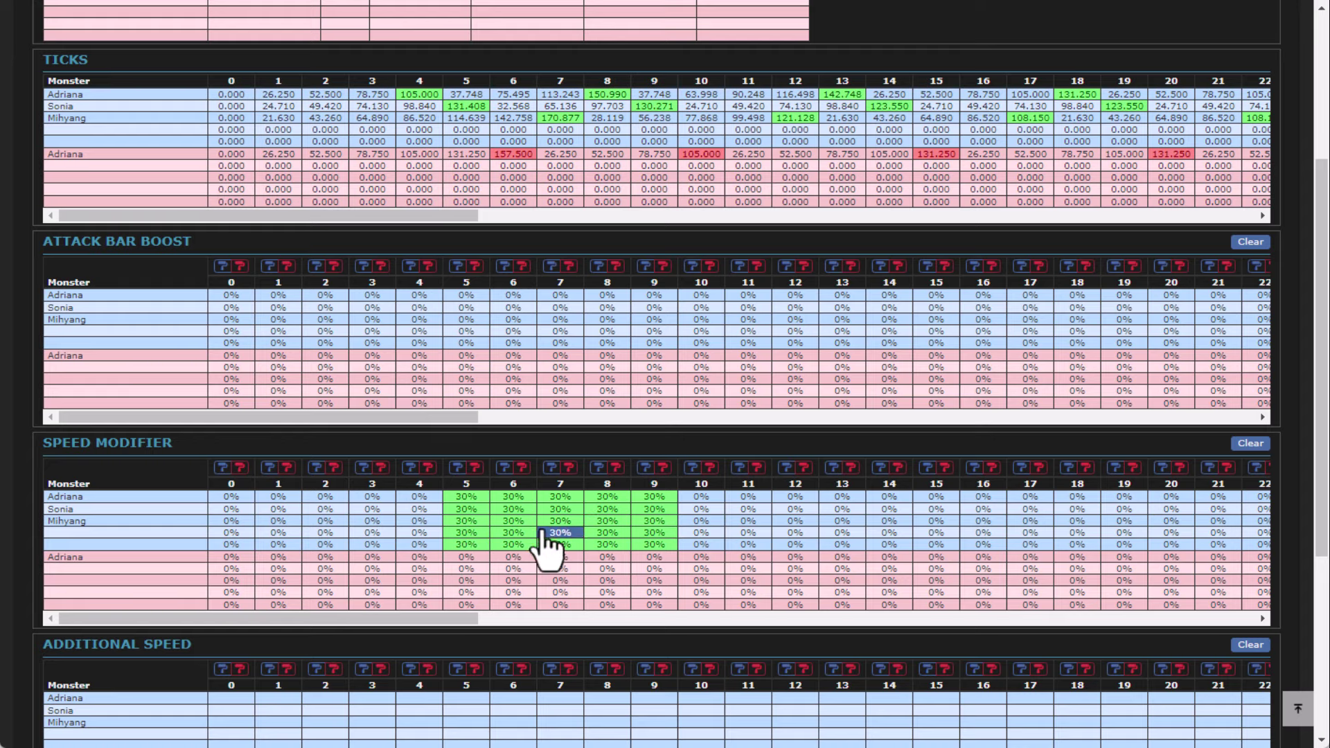
Open and close Mihyang's tick-7 and the blue team's additional speed settings without changing values
scroll(550, 544, "down", 3)
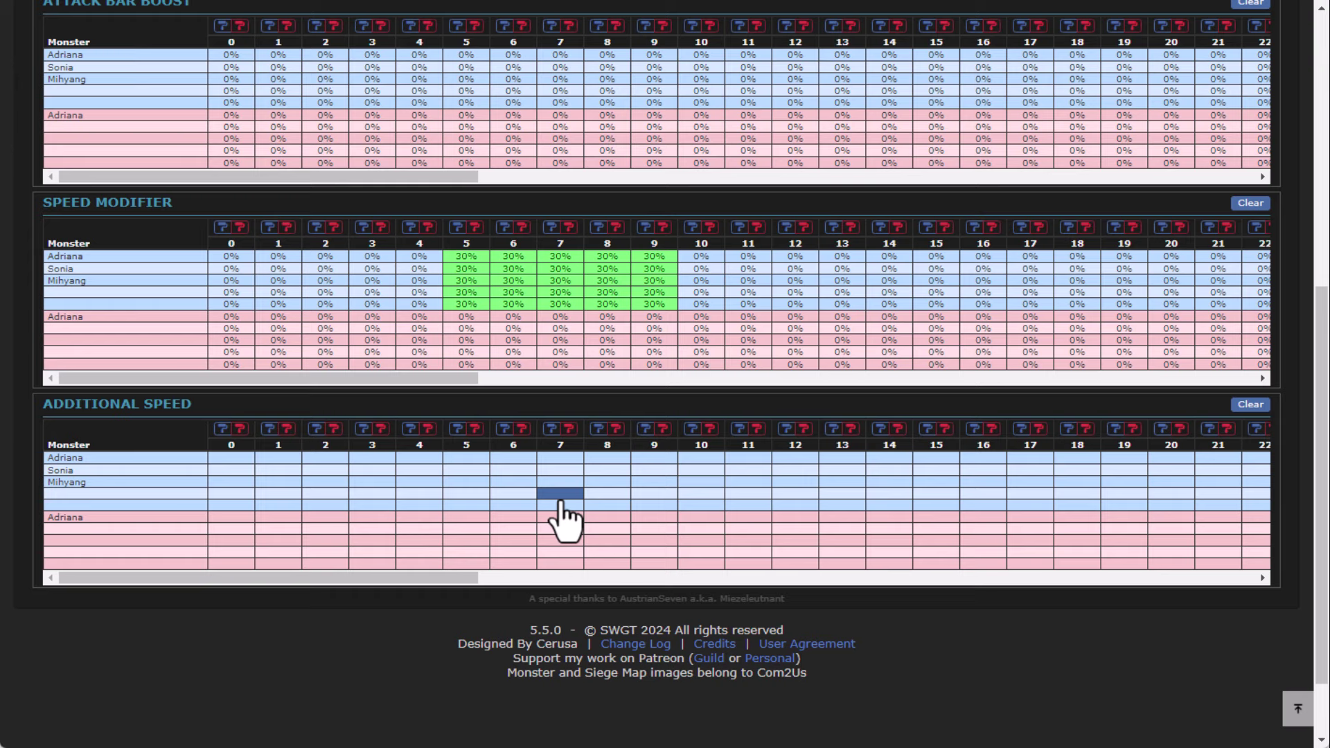
left_click(565, 485)
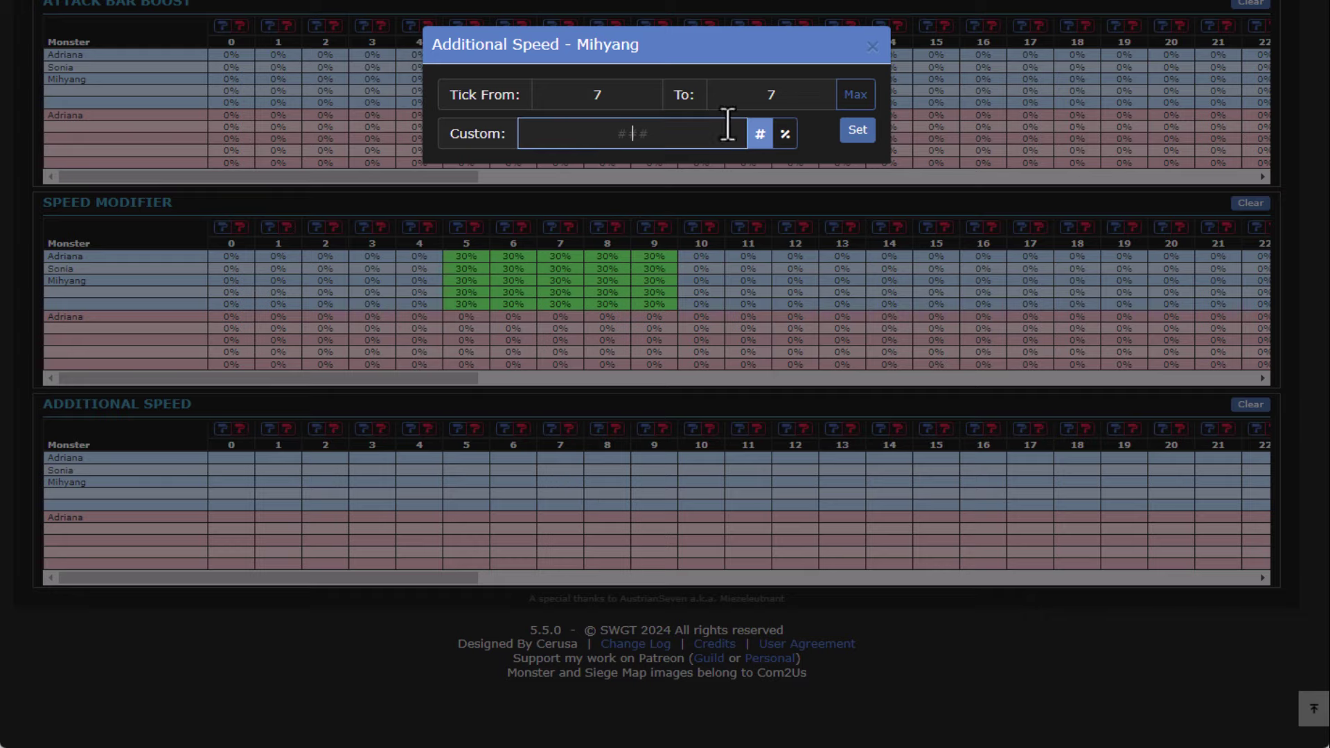
left_click(873, 63)
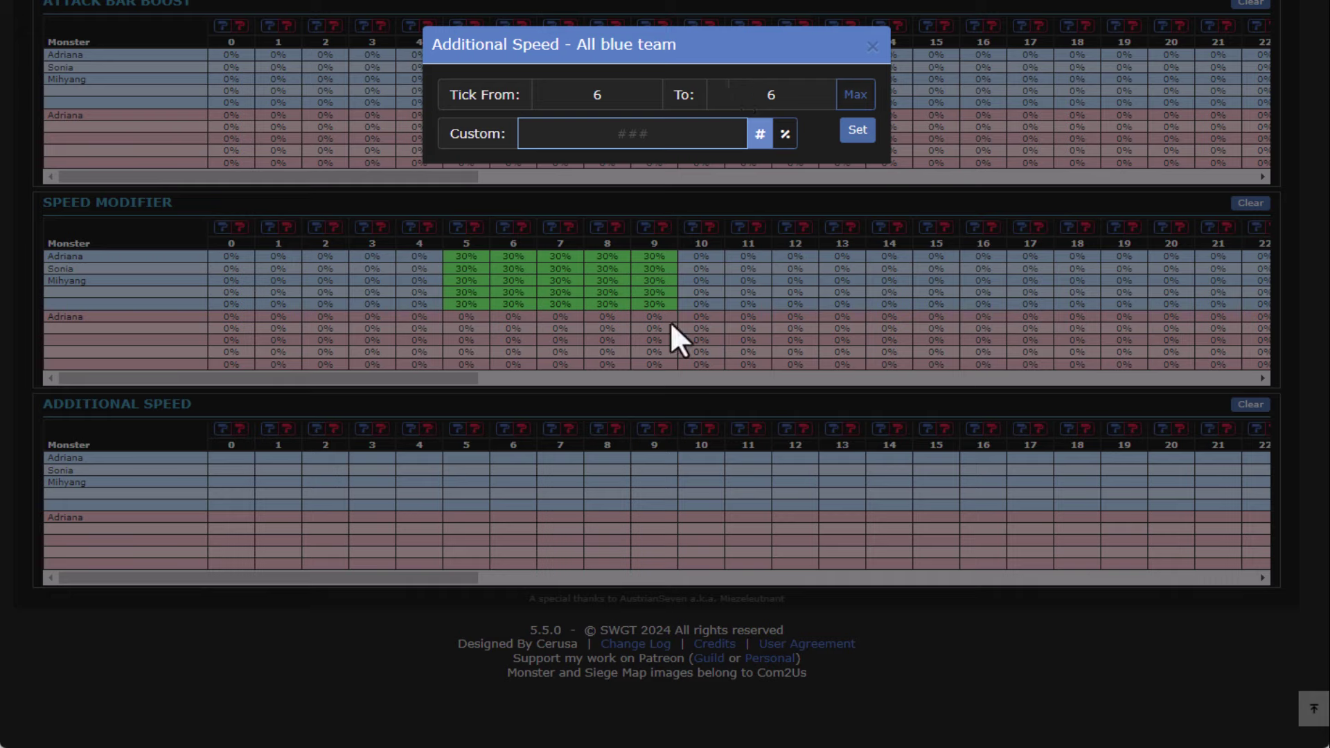
left_click(578, 183)
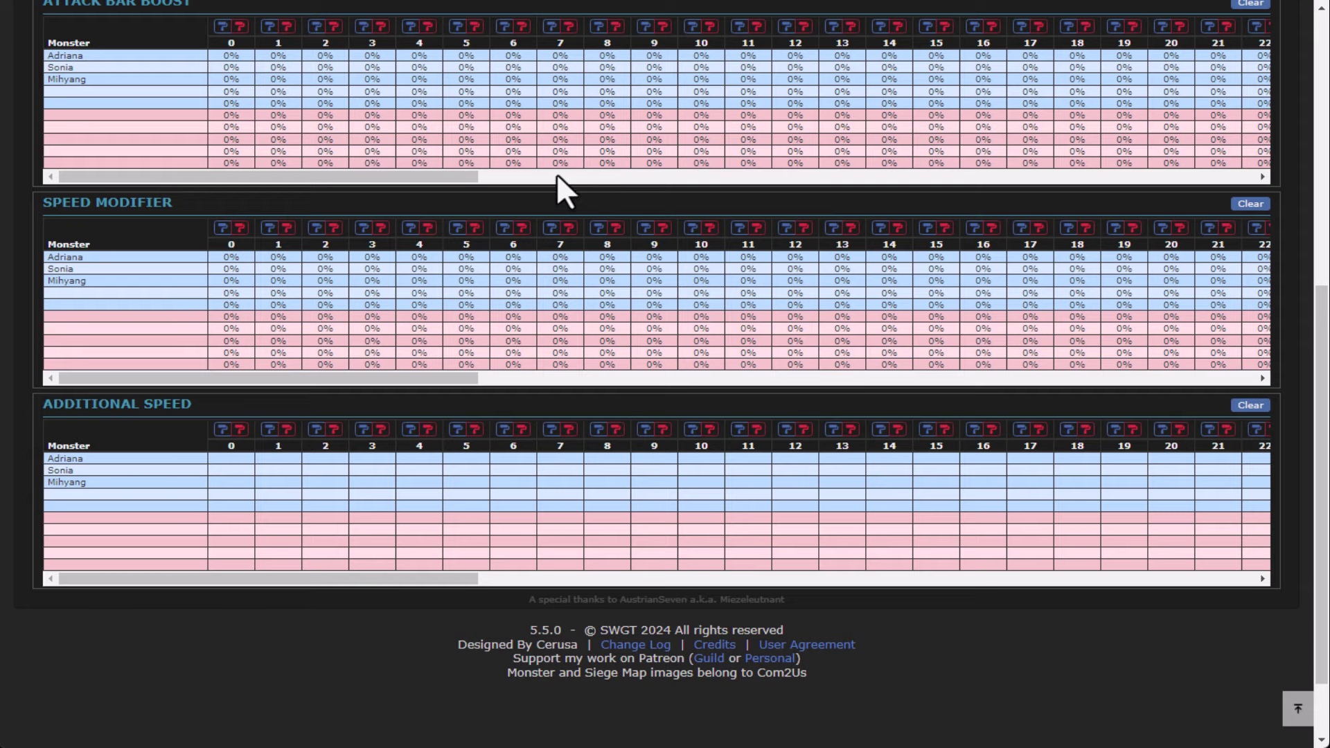
scroll(582, 201, "up", 8)
left_click(500, 34)
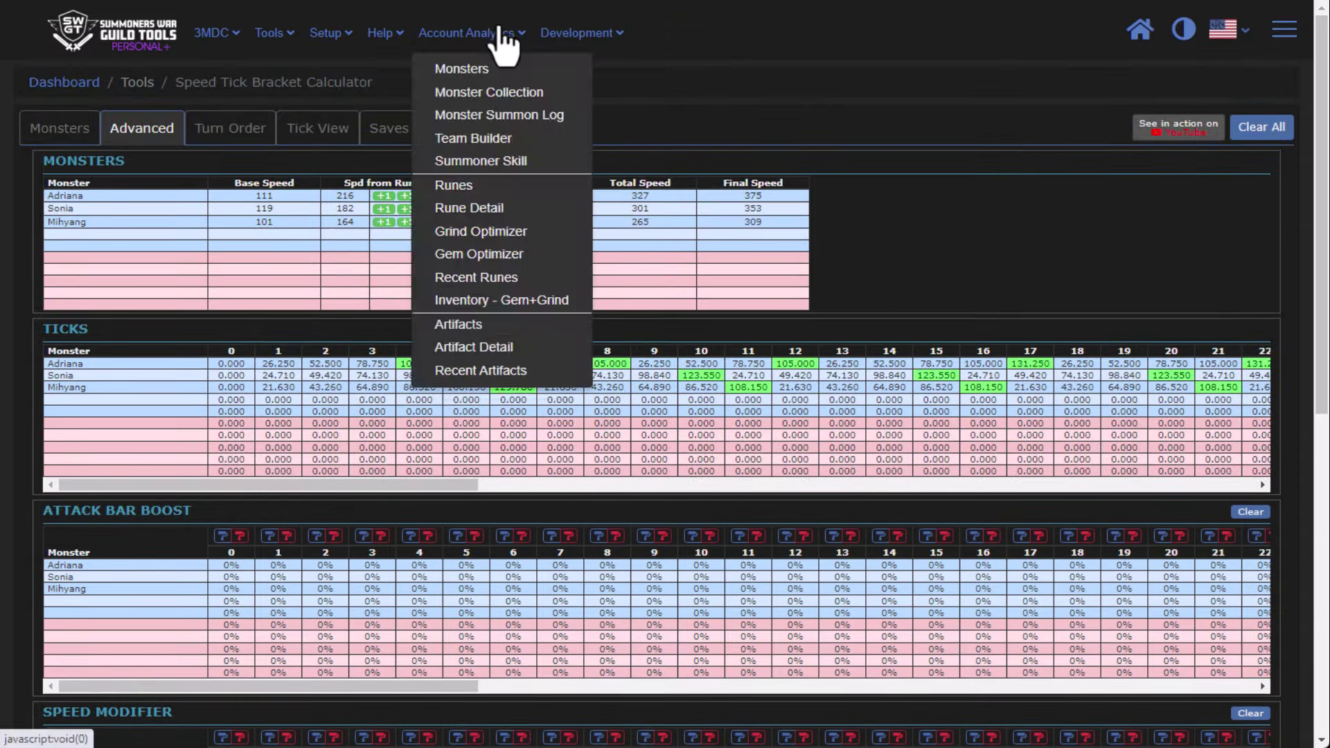
left_click(530, 138)
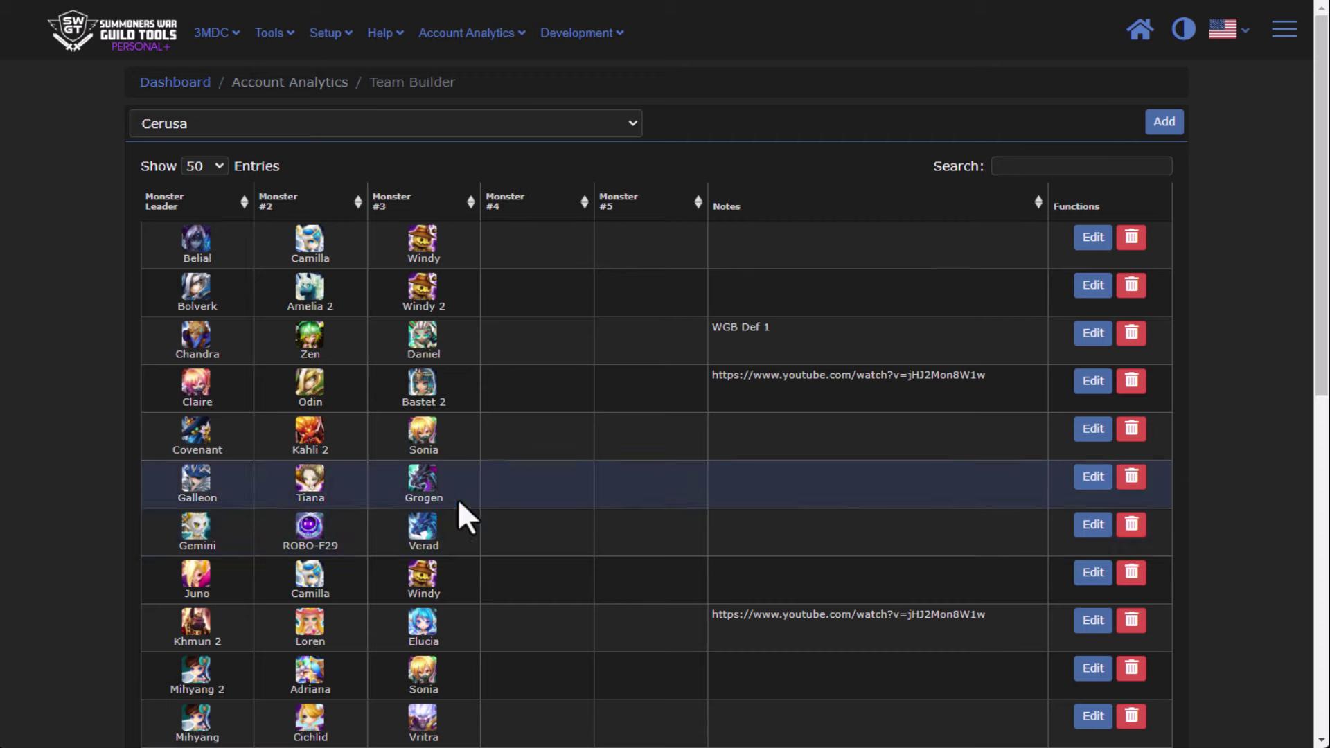
left_click(1093, 483)
left_click(691, 178)
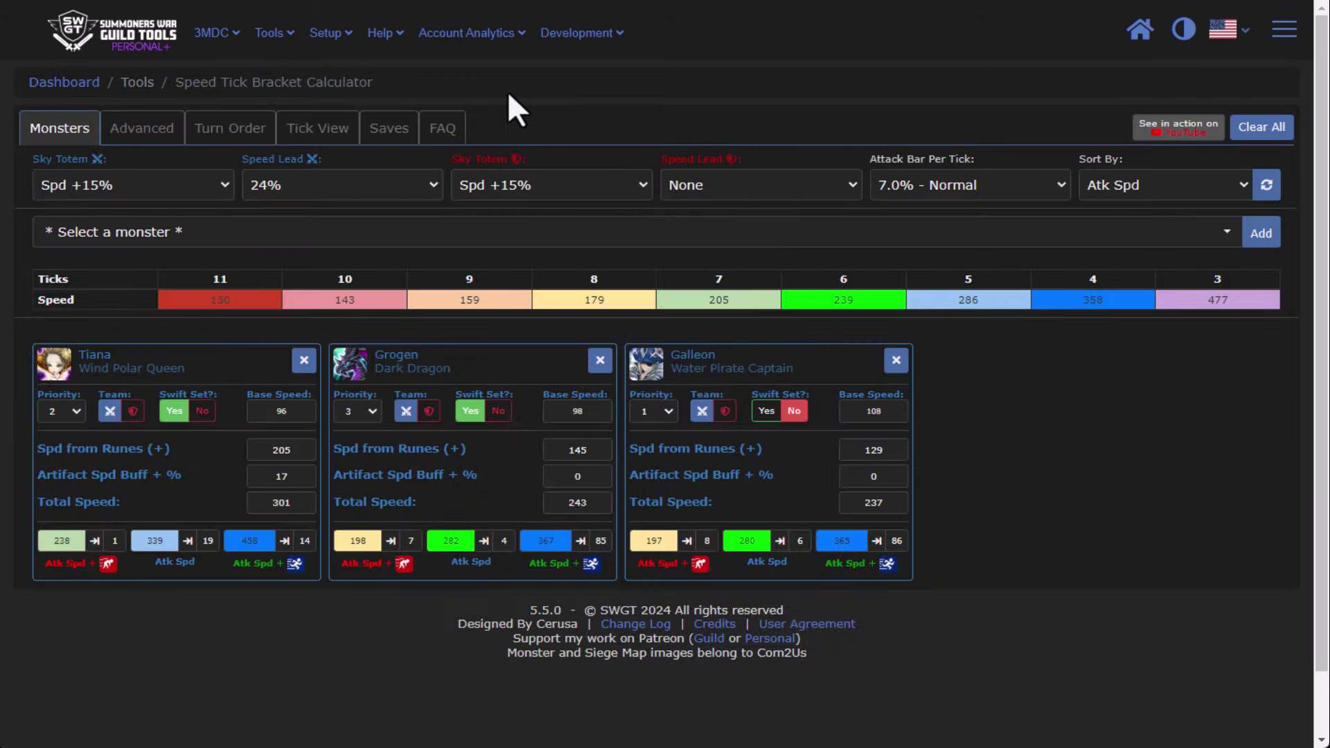
left_click(142, 130)
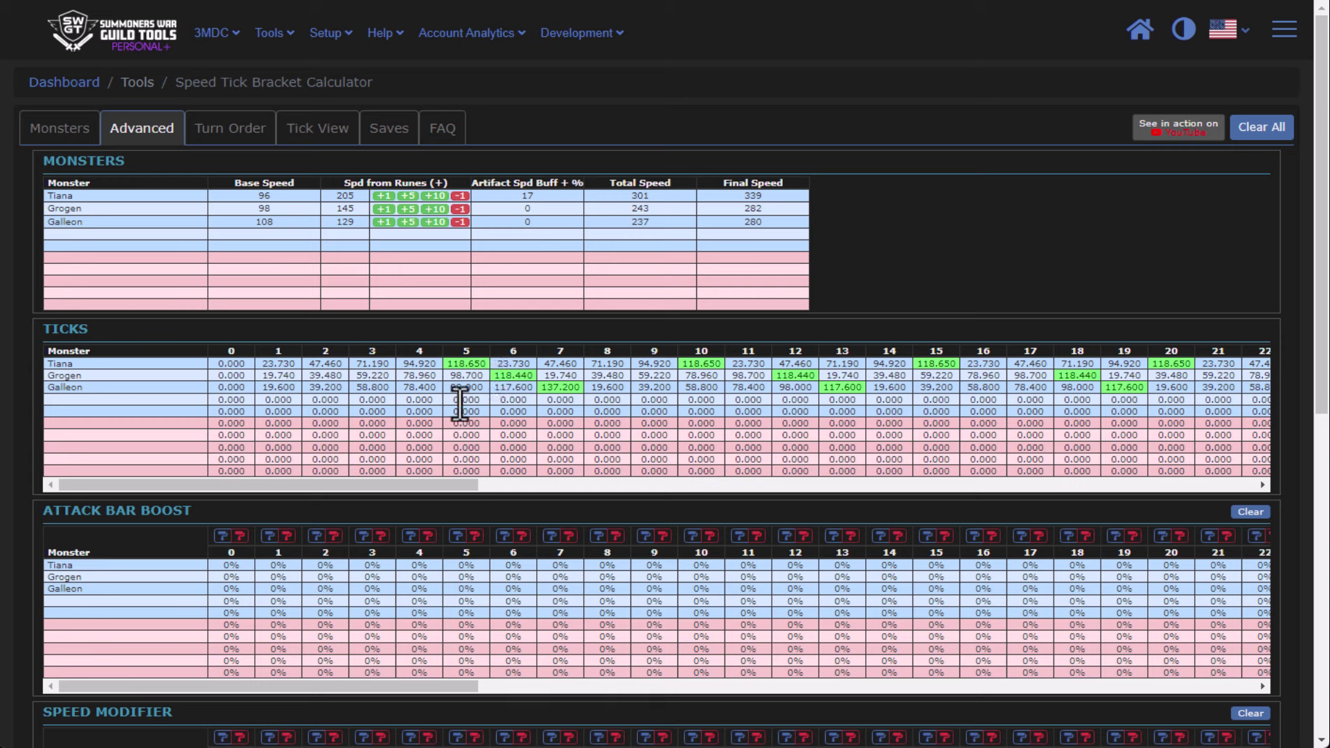
left_click(504, 535)
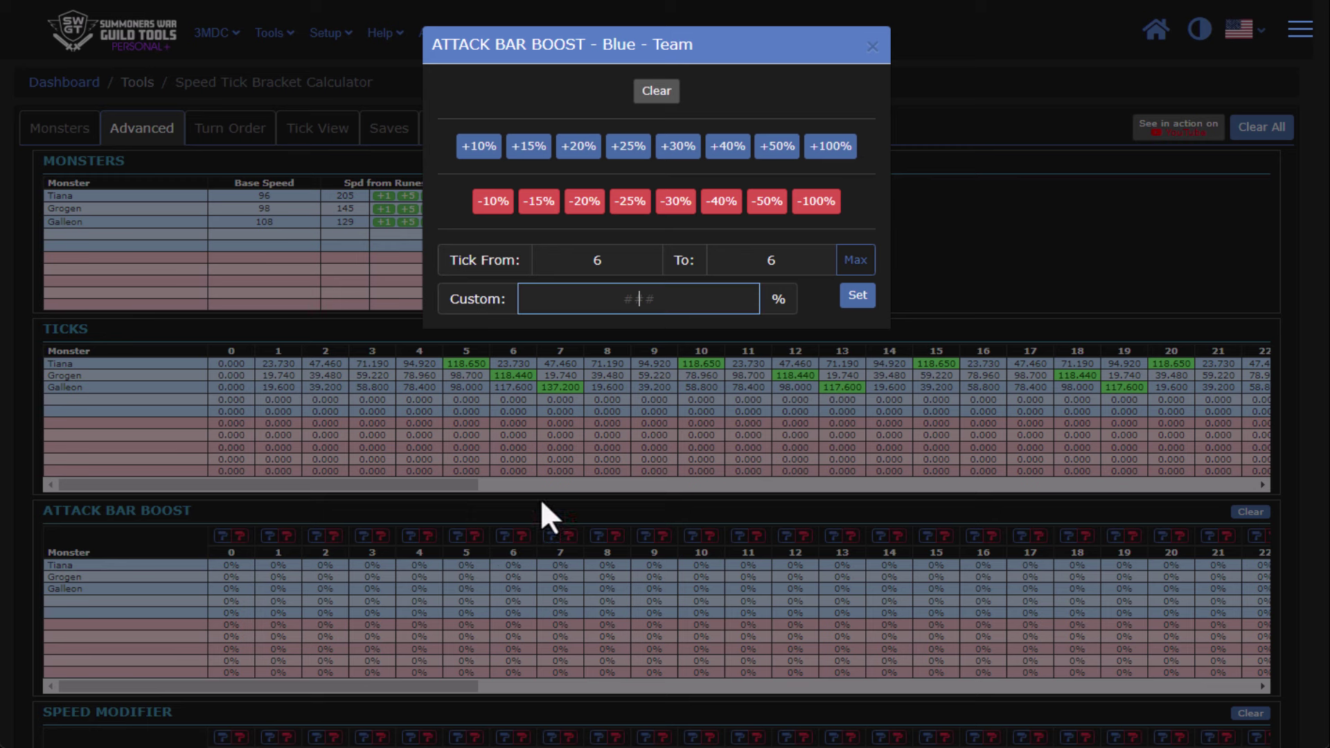
left_click(678, 147)
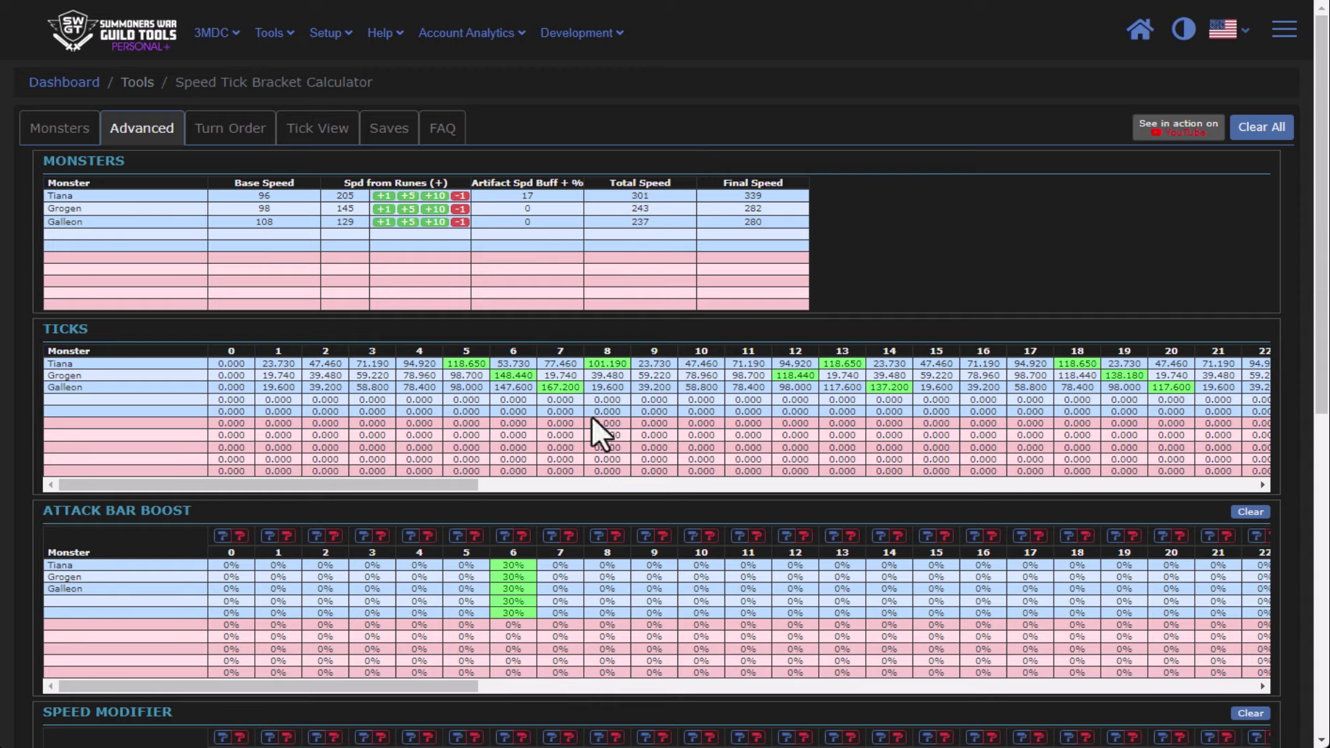
scroll(526, 388, "down", 2)
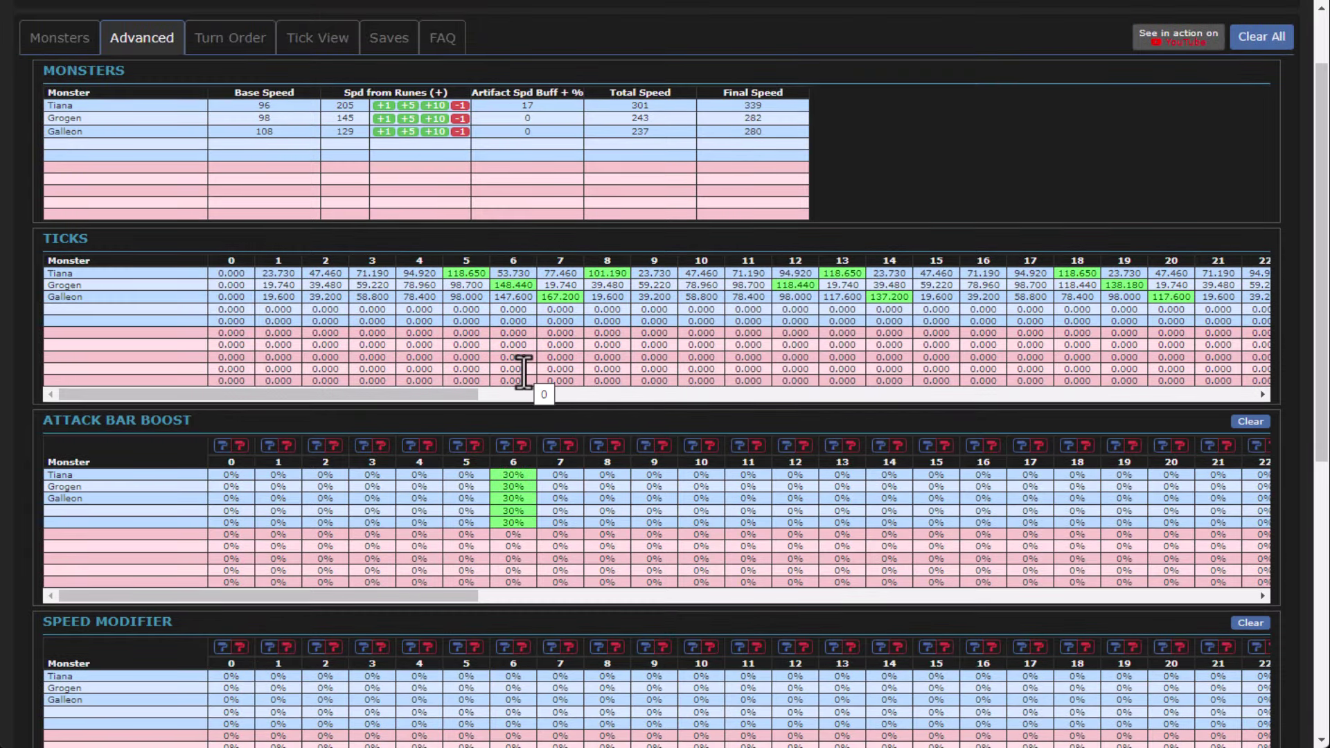
scroll(441, 329, "up", 2)
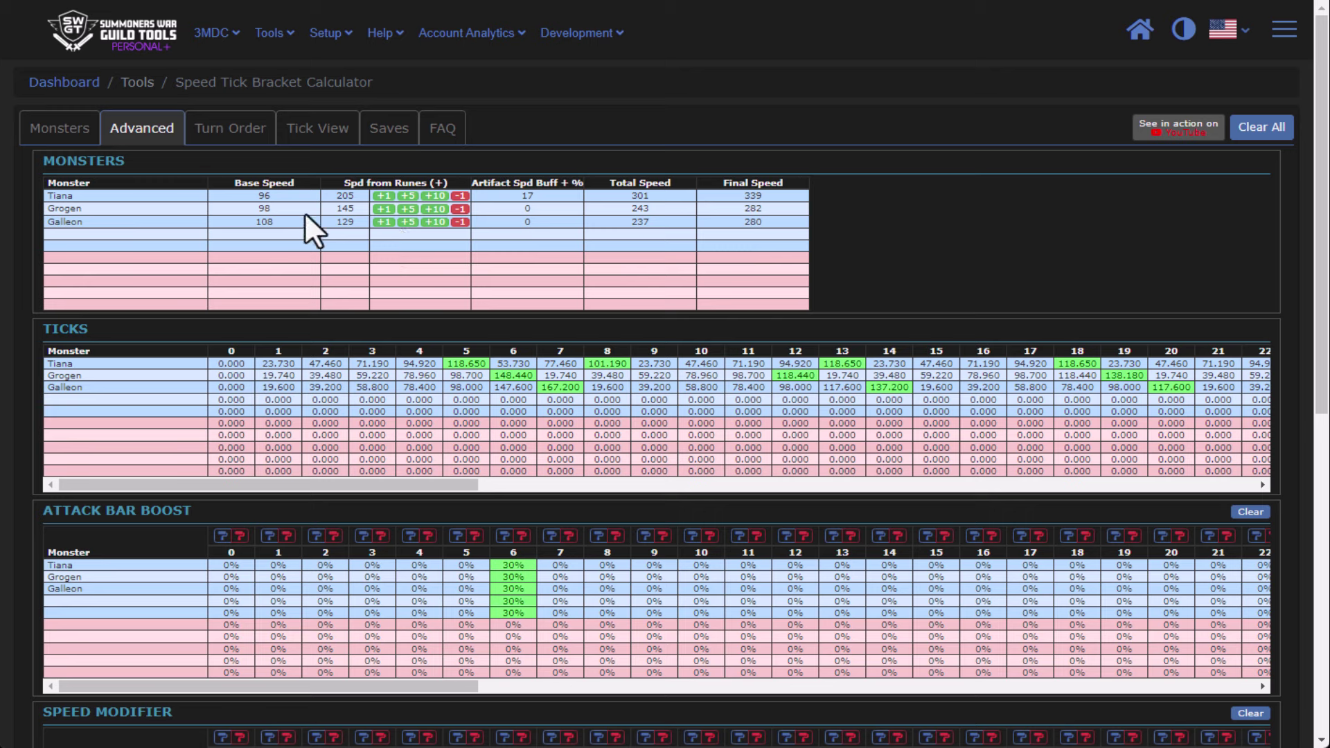
Clear the whole calculator and add Draco as the first monster
left_click(1258, 128)
left_click(687, 141)
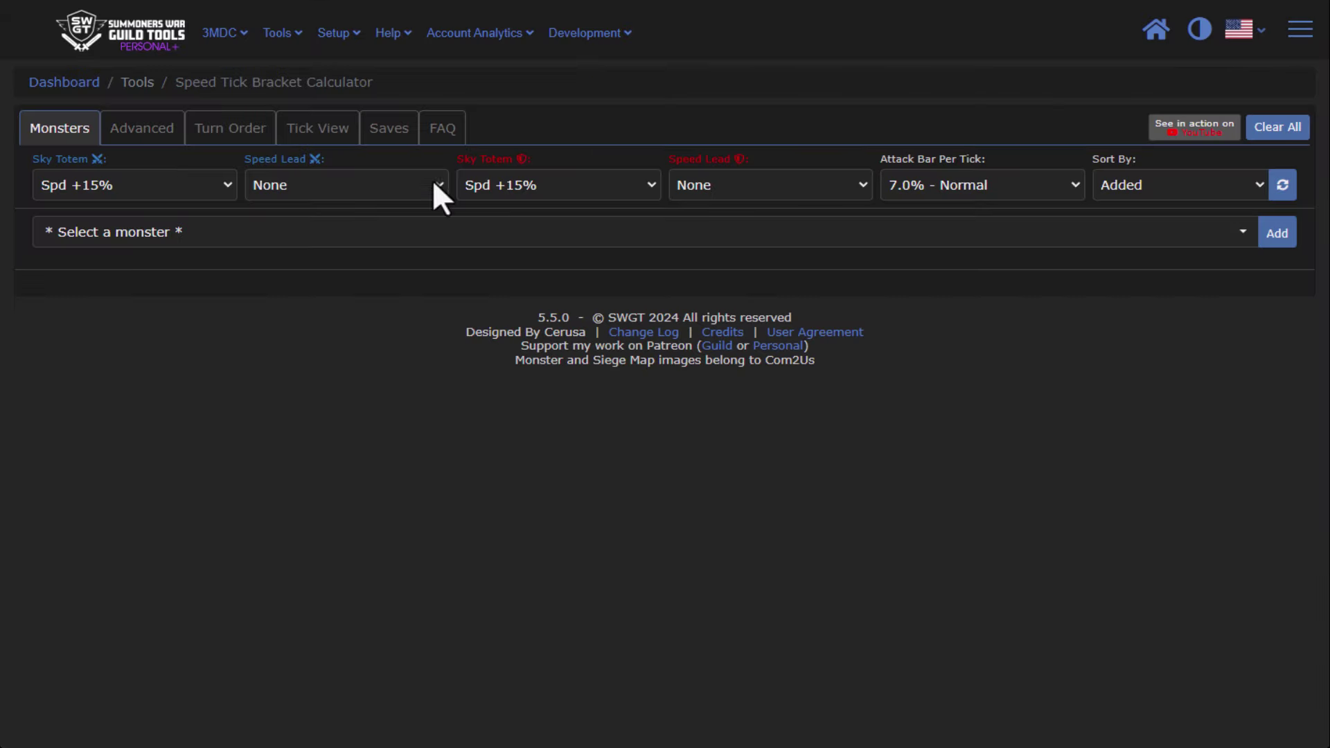
left_click(156, 235)
type("drac")
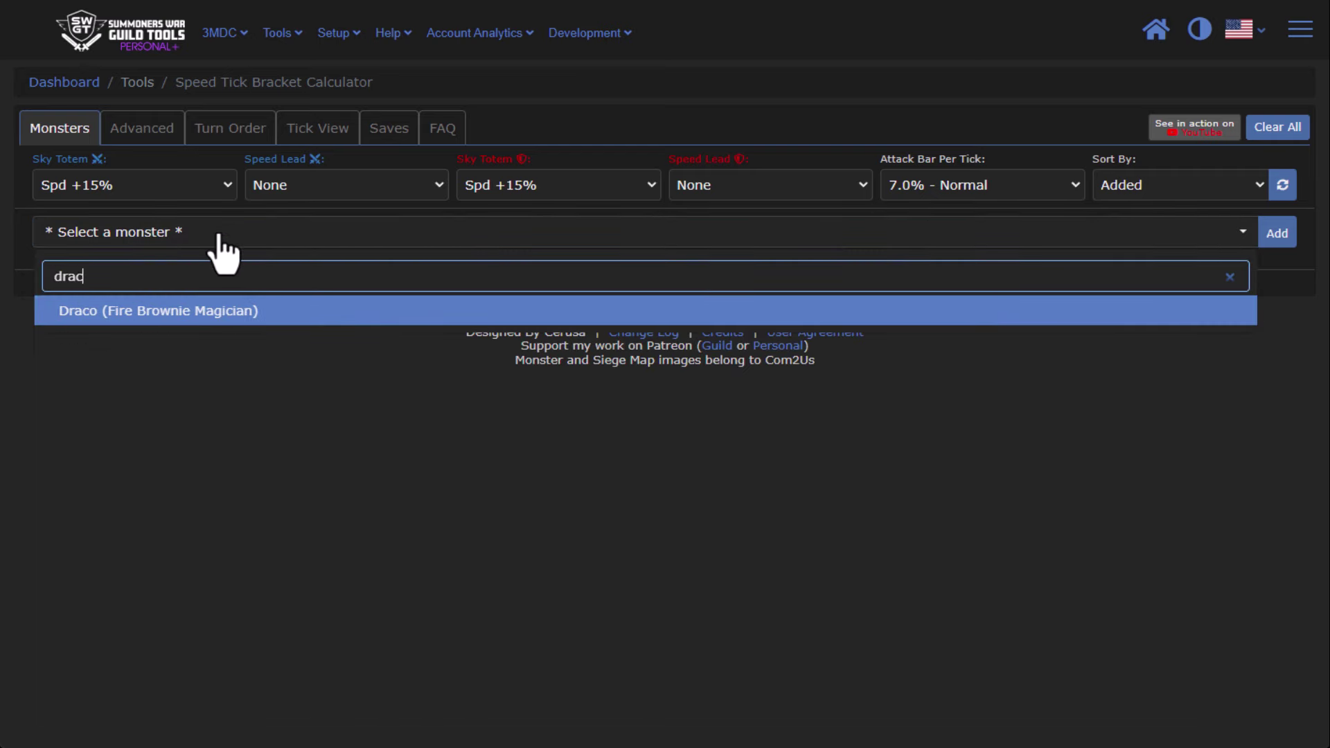
key("Return")
Add Kahli, Garo (Fire Ninja) and a second Draco to the lineup
left_click(472, 239)
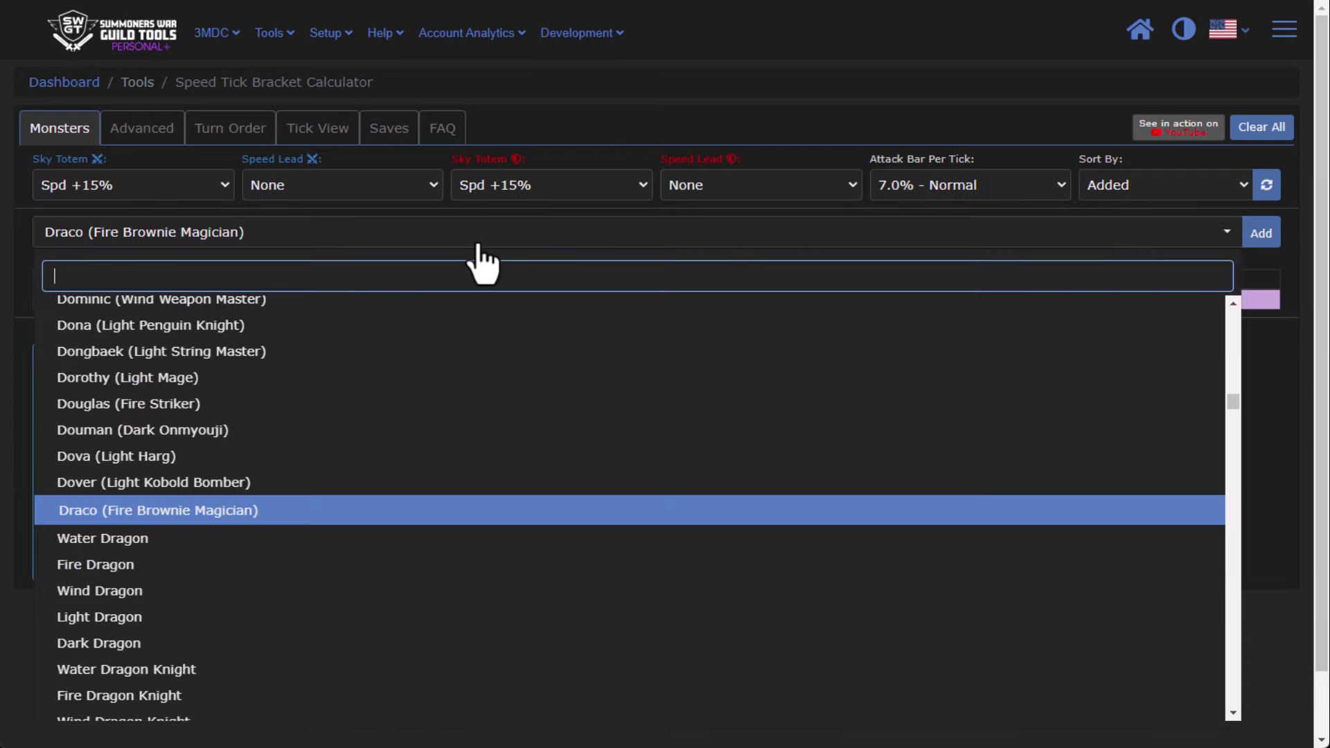
type("kah")
key("Return")
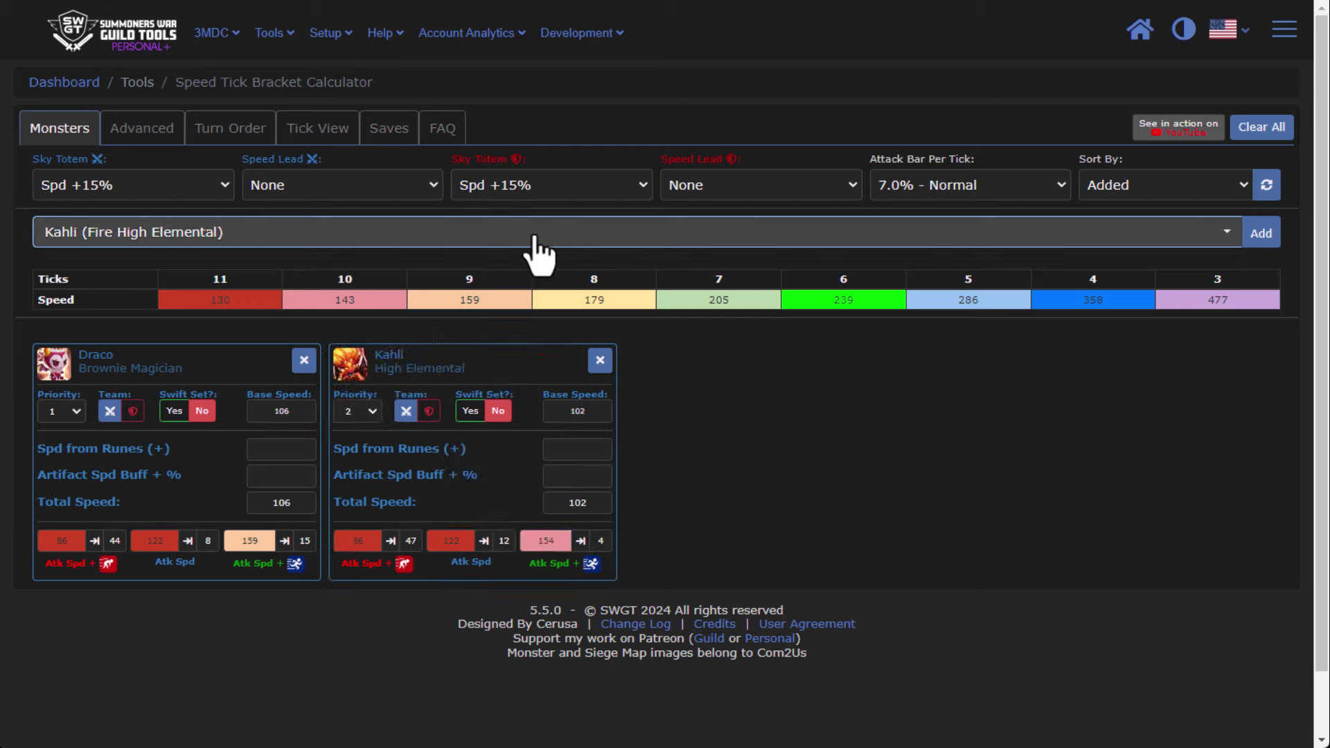
left_click(573, 239)
type("garo")
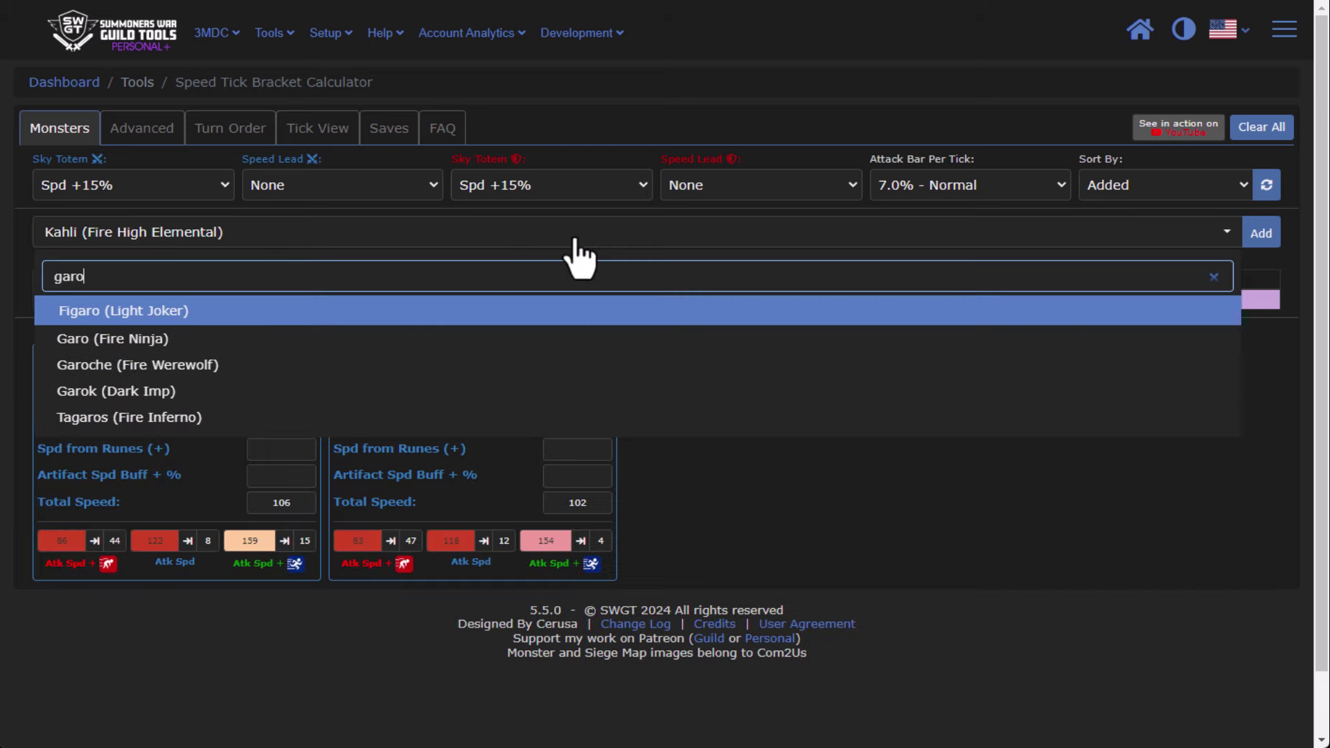
key("Down")
key("Return")
left_click(459, 242)
type("draco")
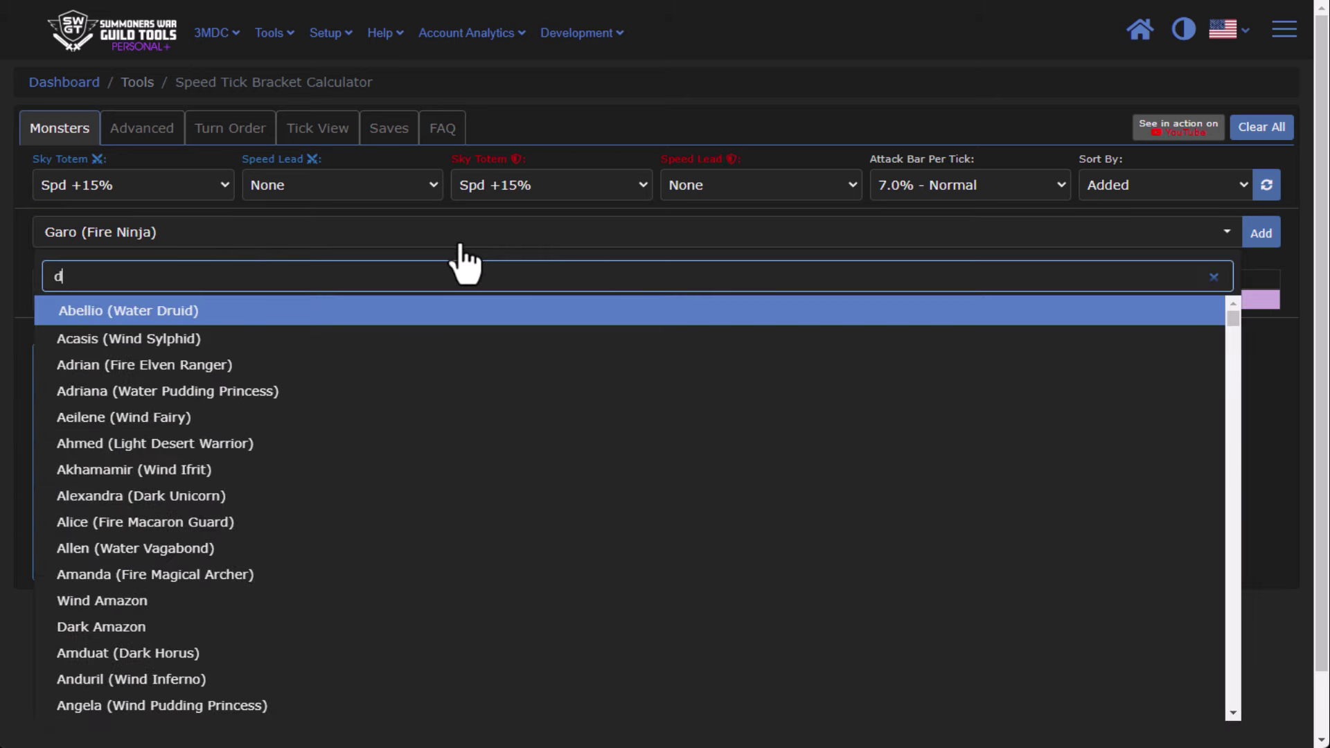
key("Return")
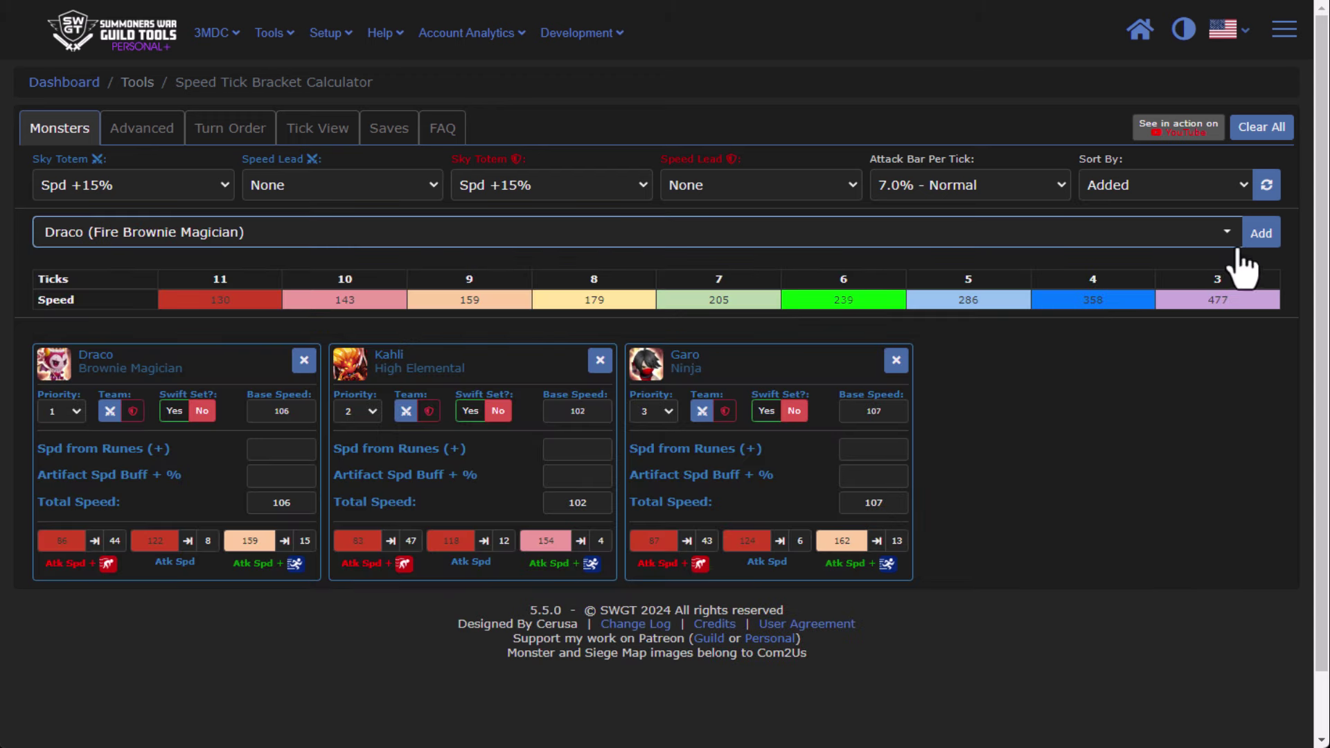
left_click(1260, 234)
Set both the allied and enemy Speed Leads to 30%
left_click(342, 185)
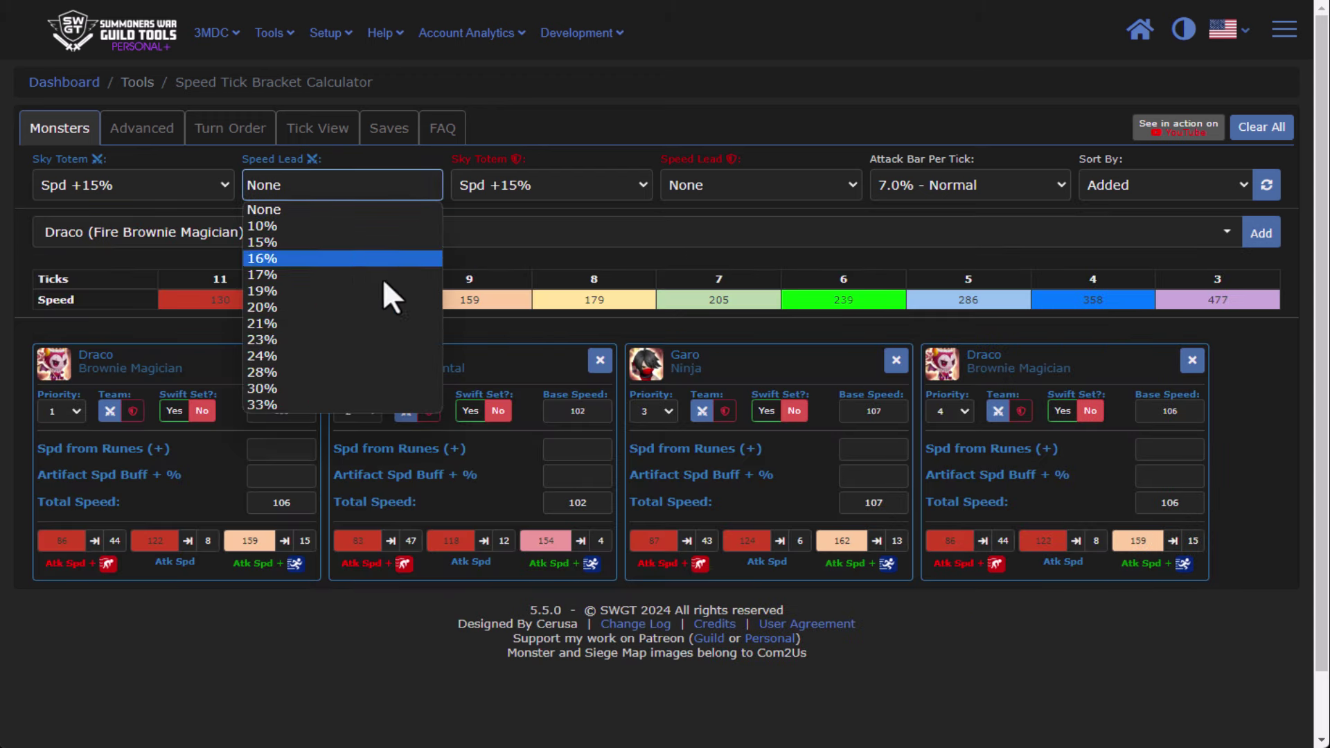
left_click(316, 387)
left_click(789, 189)
left_click(739, 388)
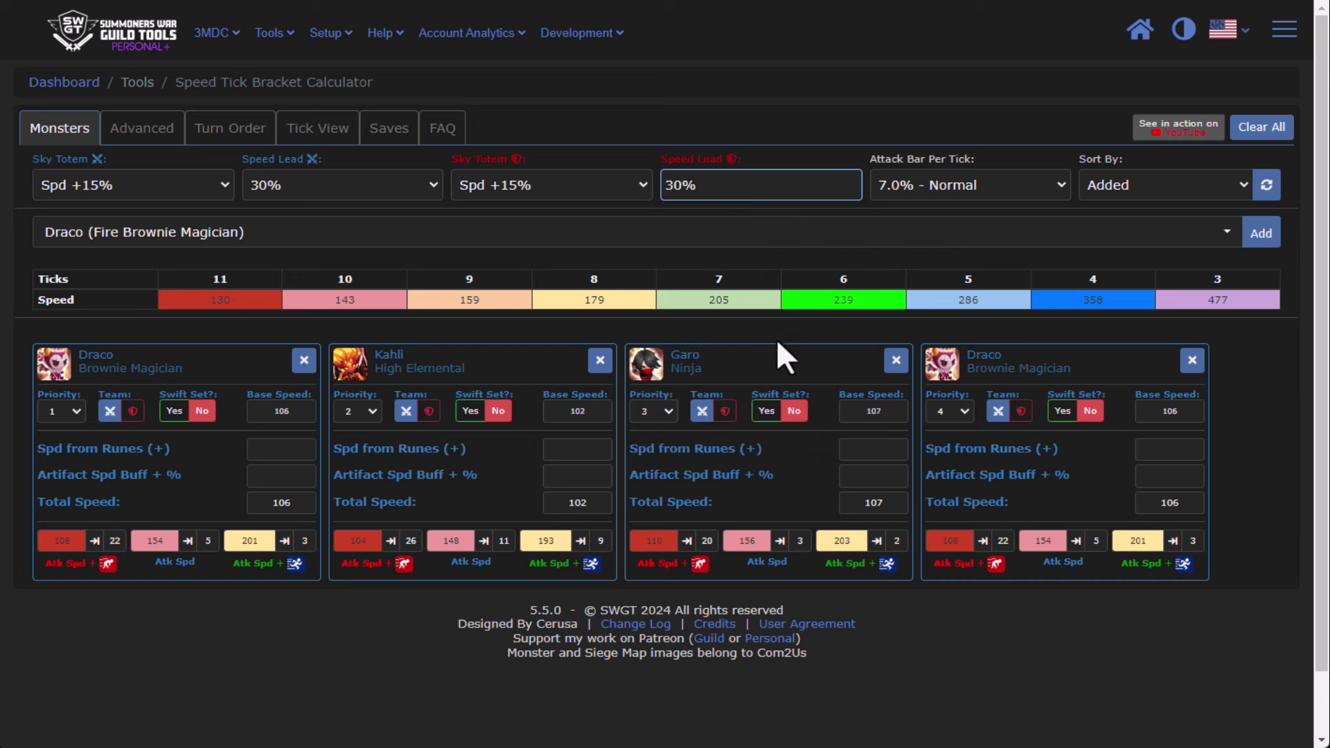
Mark all four monsters (both Dracos, Garo, Kahli) as using Swift
left_click(1063, 411)
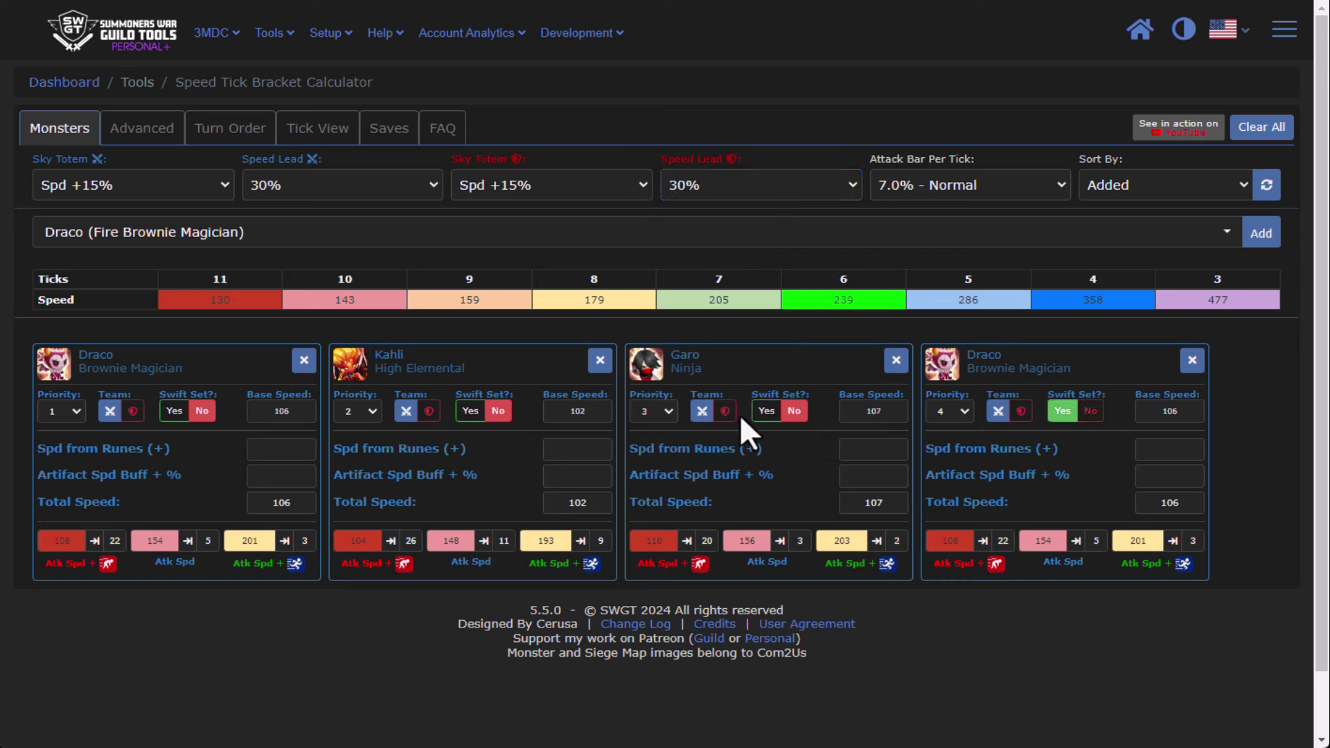
left_click(766, 411)
left_click(478, 416)
left_click(175, 410)
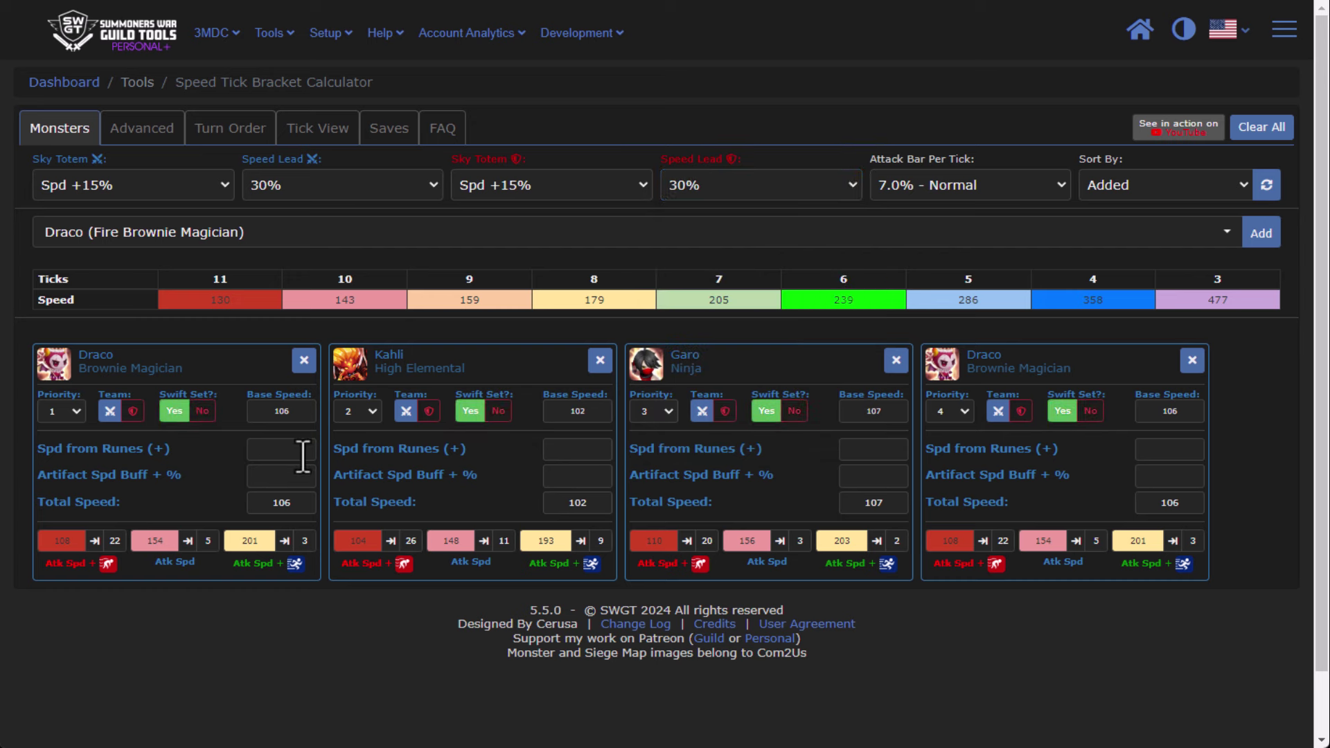
Give both Dracos 200 speed from runes and move the fourth Draco to the red team
left_click(267, 450)
type("200")
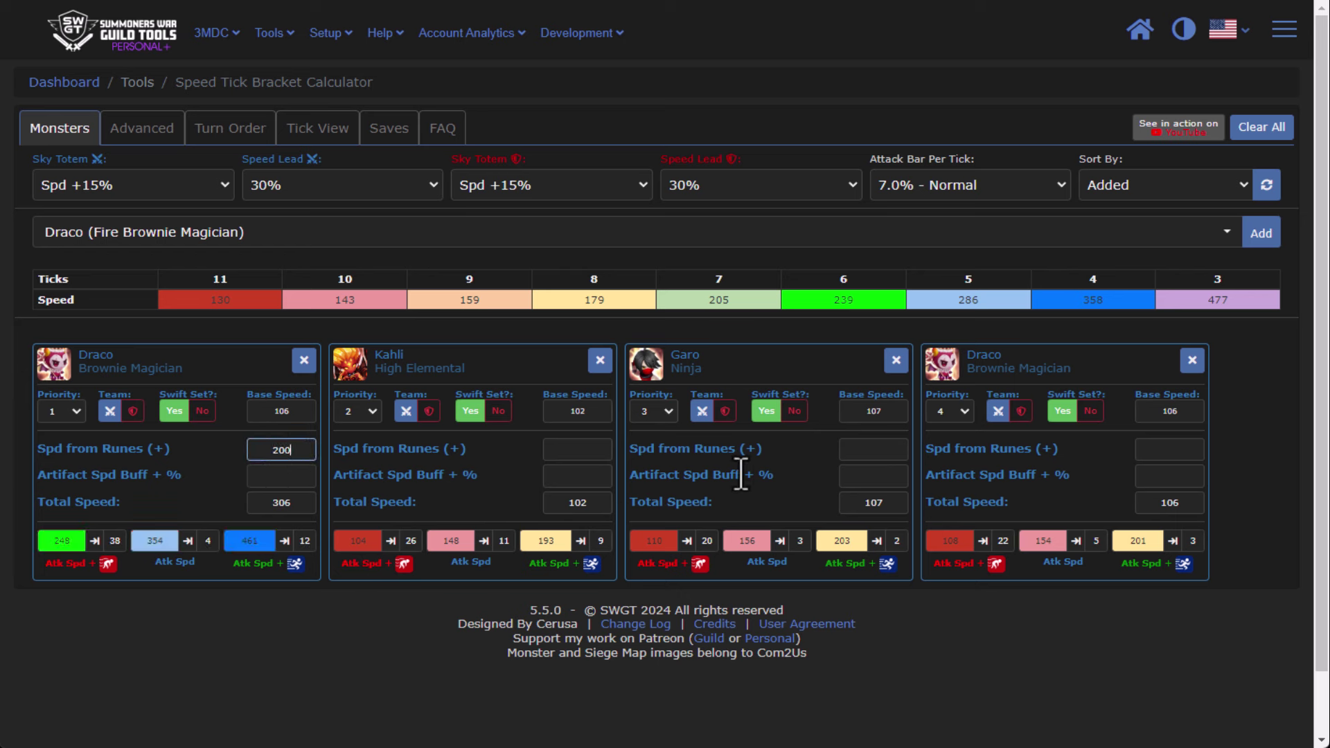
left_click(1160, 450)
type("200")
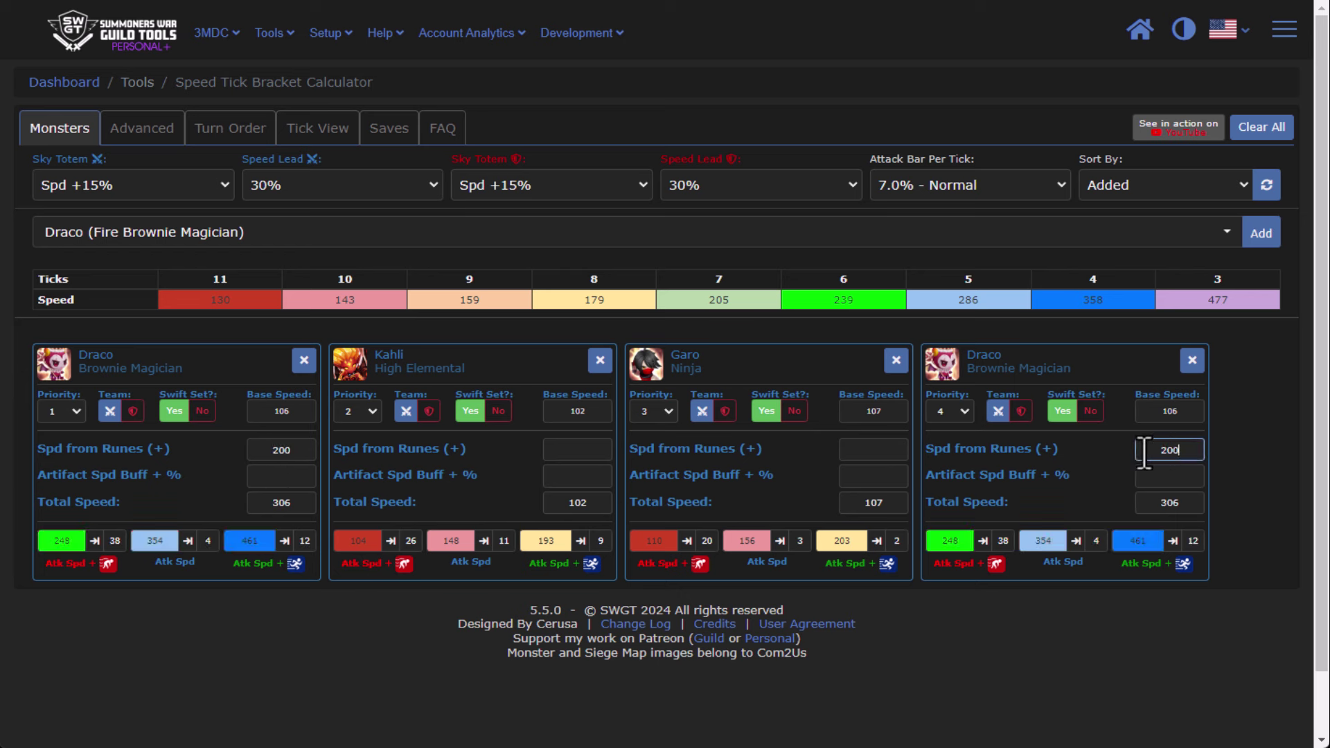
left_click(1020, 411)
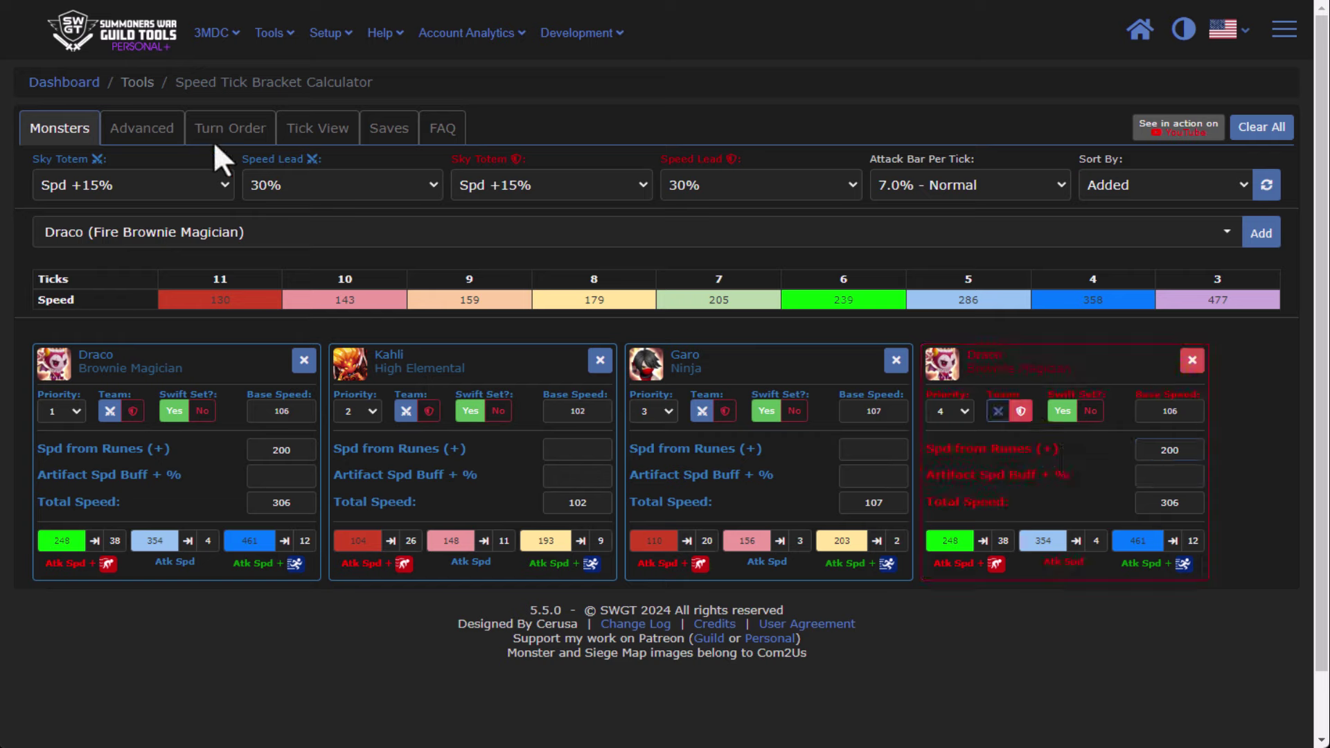
In the Advanced tab, give the blue team a +30% attack bar boost at tick 6
left_click(165, 130)
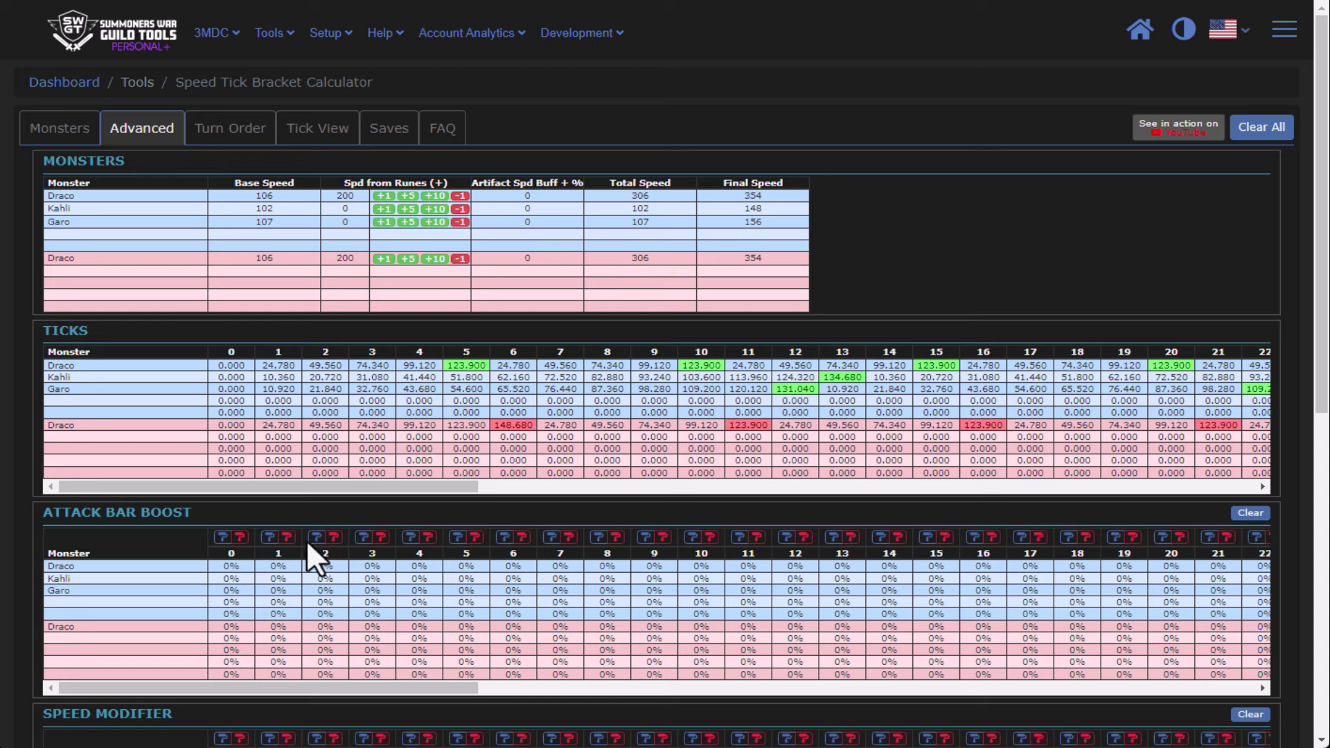
left_click(503, 538)
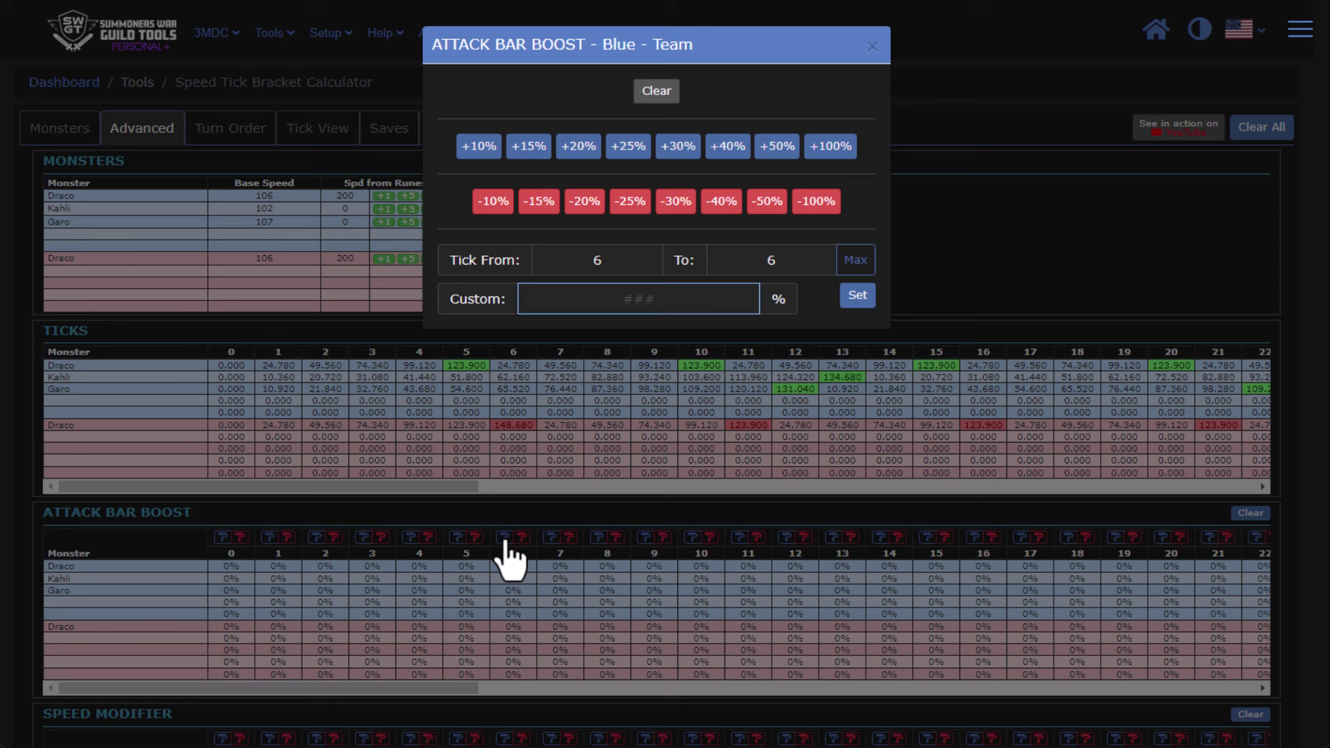
left_click(672, 149)
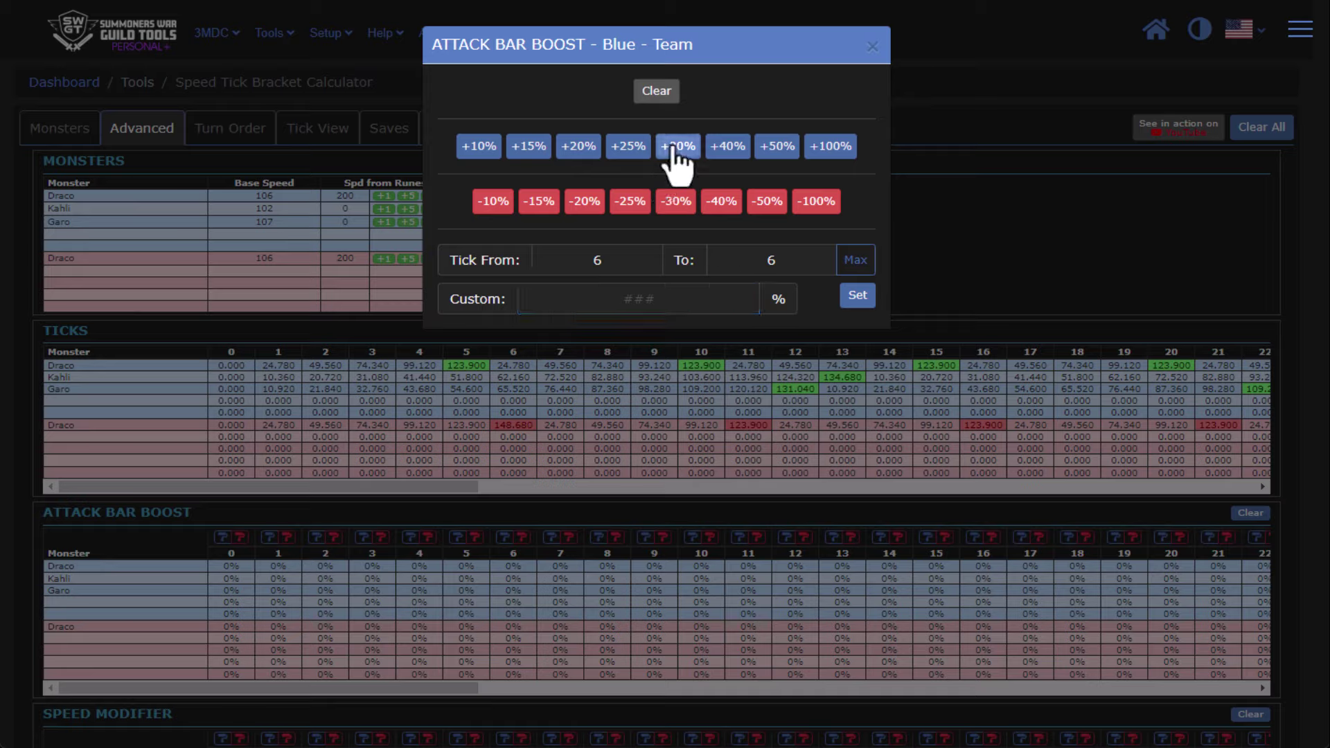
Apply a blue-team Speed Buff on ticks 6 through 10
scroll(546, 517, "down", 3)
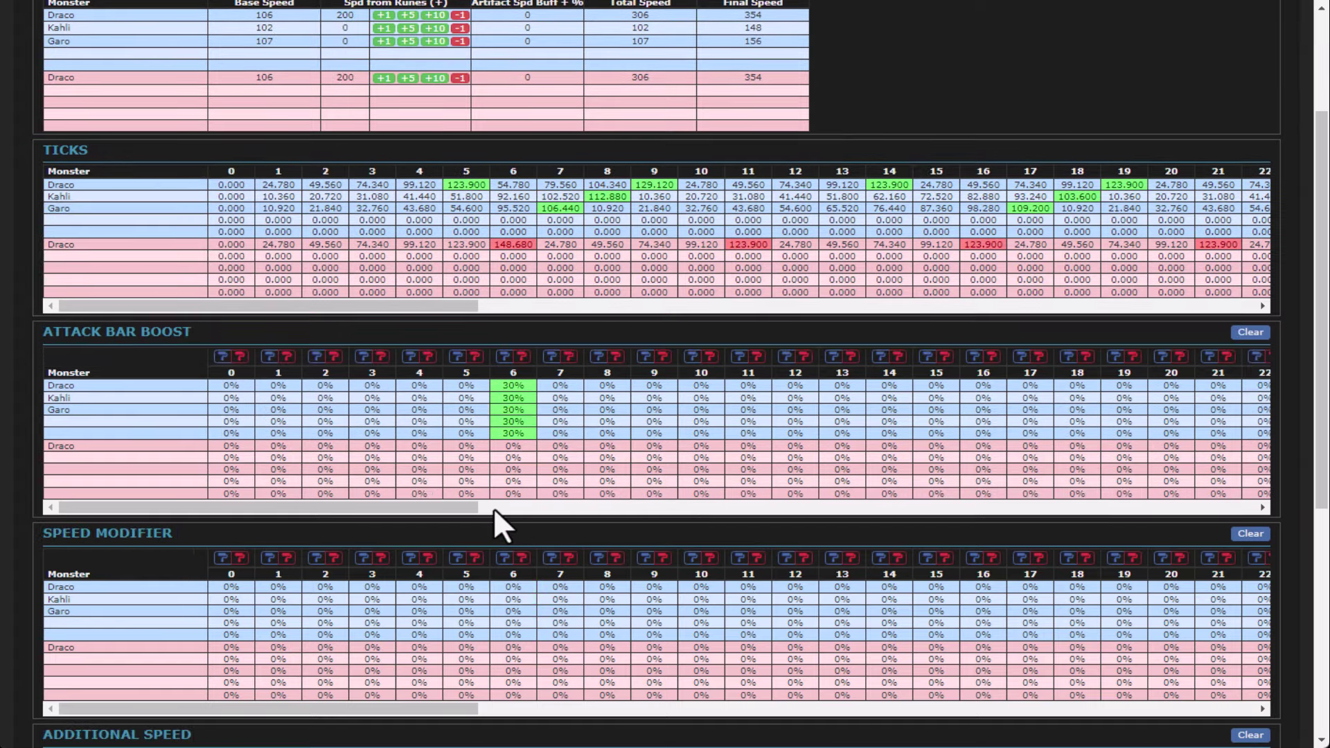
scroll(494, 508, "down", 1)
left_click(503, 557)
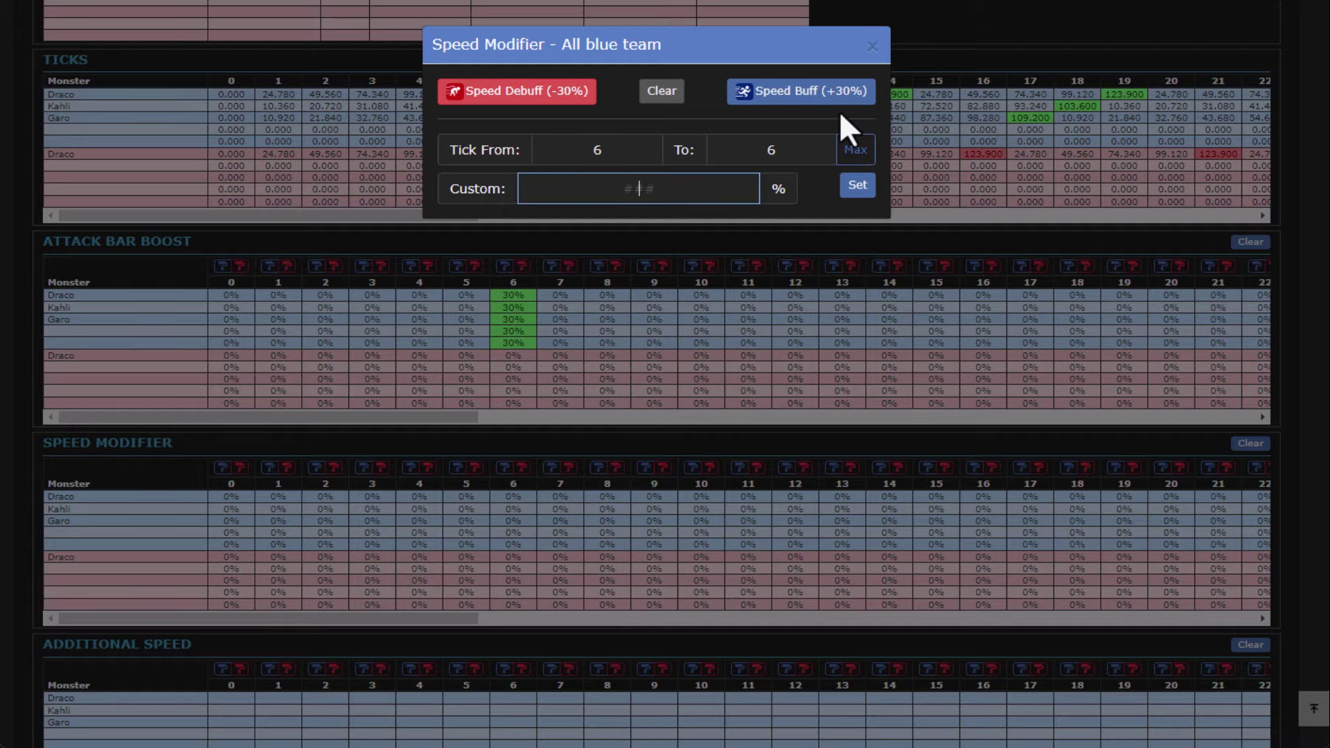
left_click(803, 104)
left_click(551, 468)
left_click(831, 92)
left_click(598, 468)
left_click(803, 91)
left_click(645, 468)
left_click(804, 91)
left_click(692, 467)
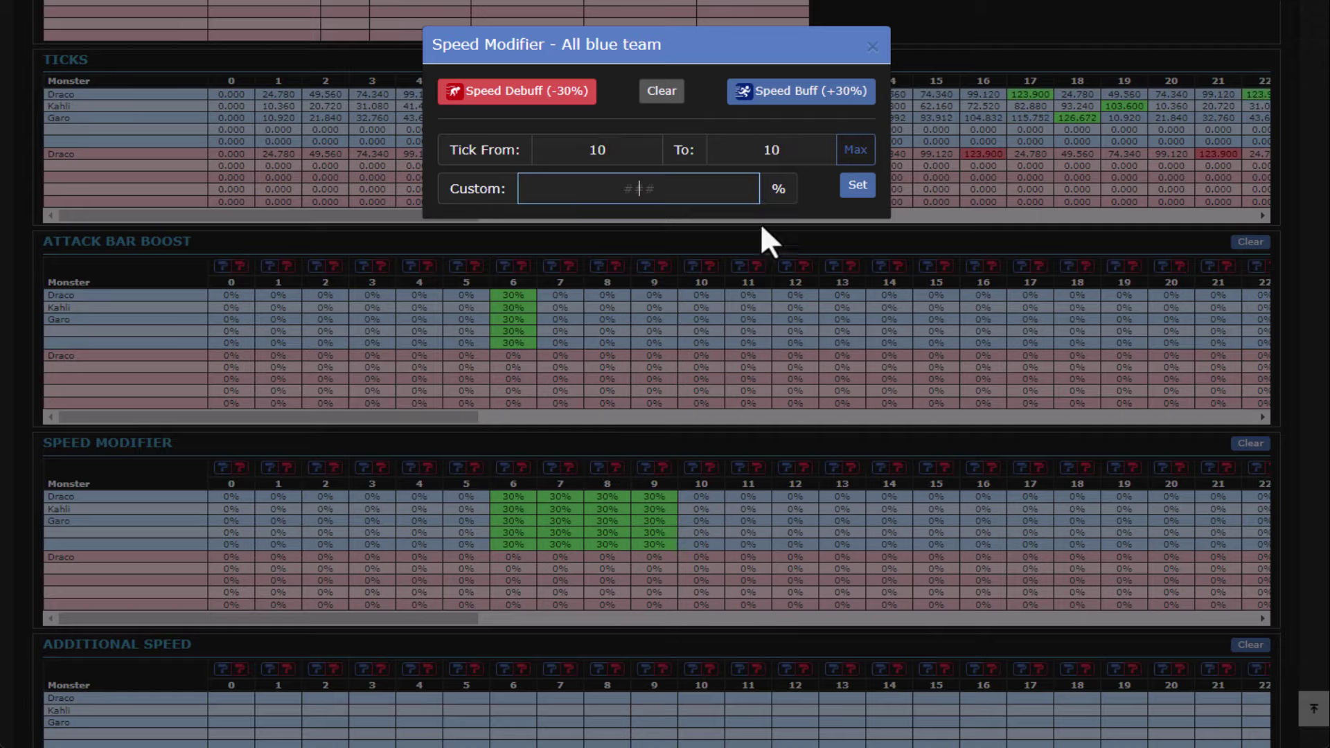
left_click(804, 93)
scroll(588, 490, "up", 1)
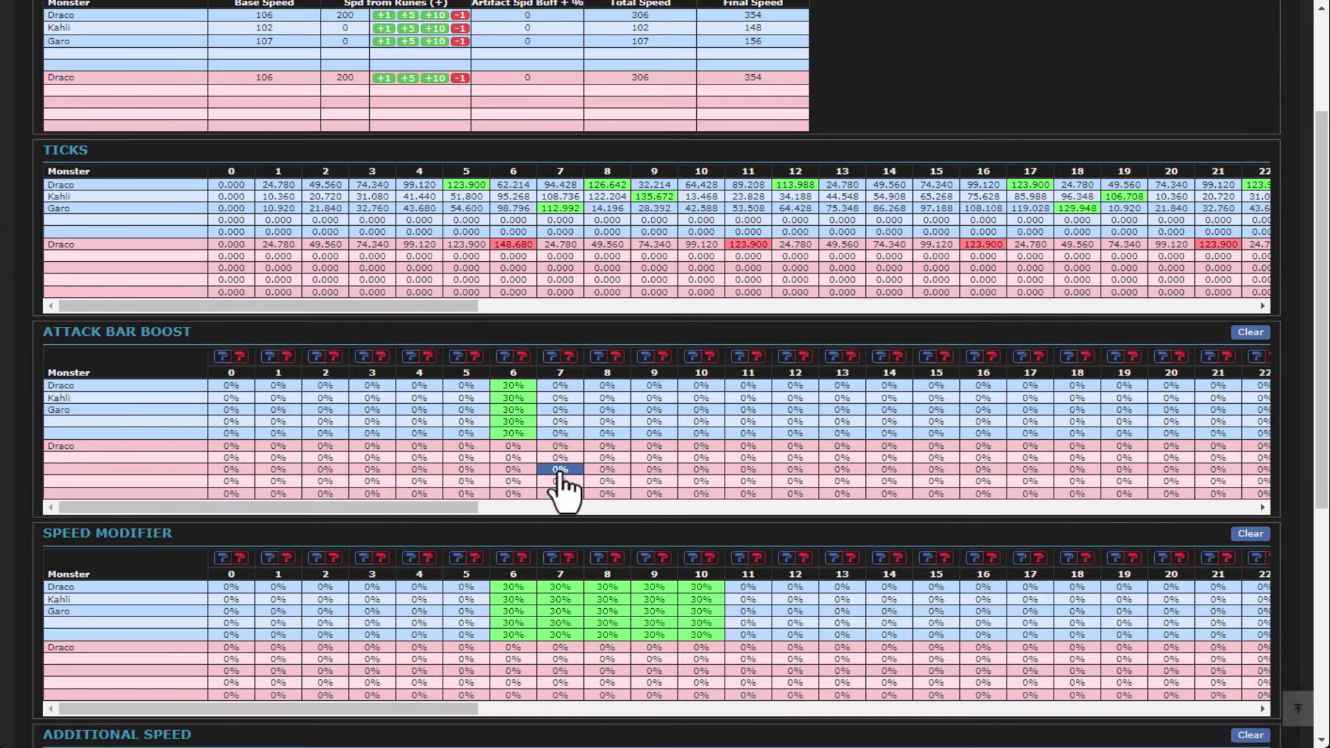
scroll(567, 443, "up", 1)
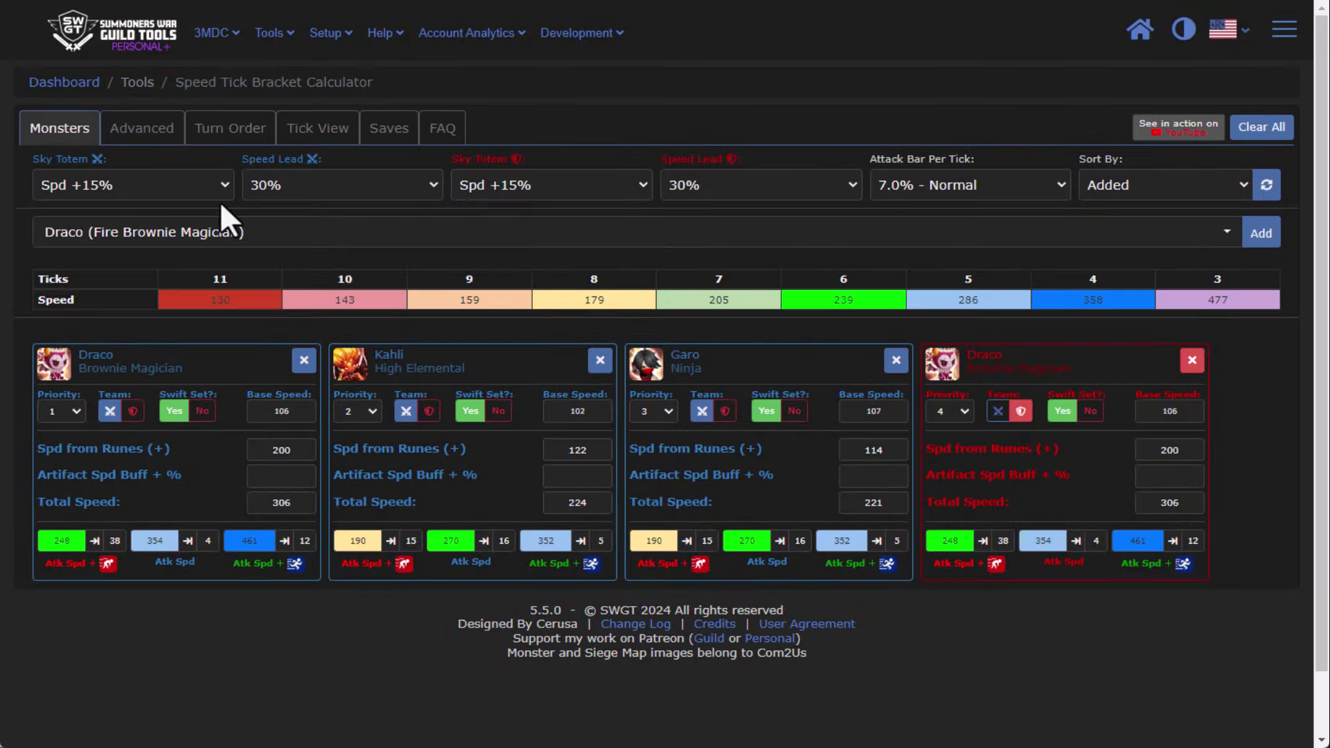
Set the Attack Bar Per Tick dropdown to 1.5% - RTA
left_click(928, 183)
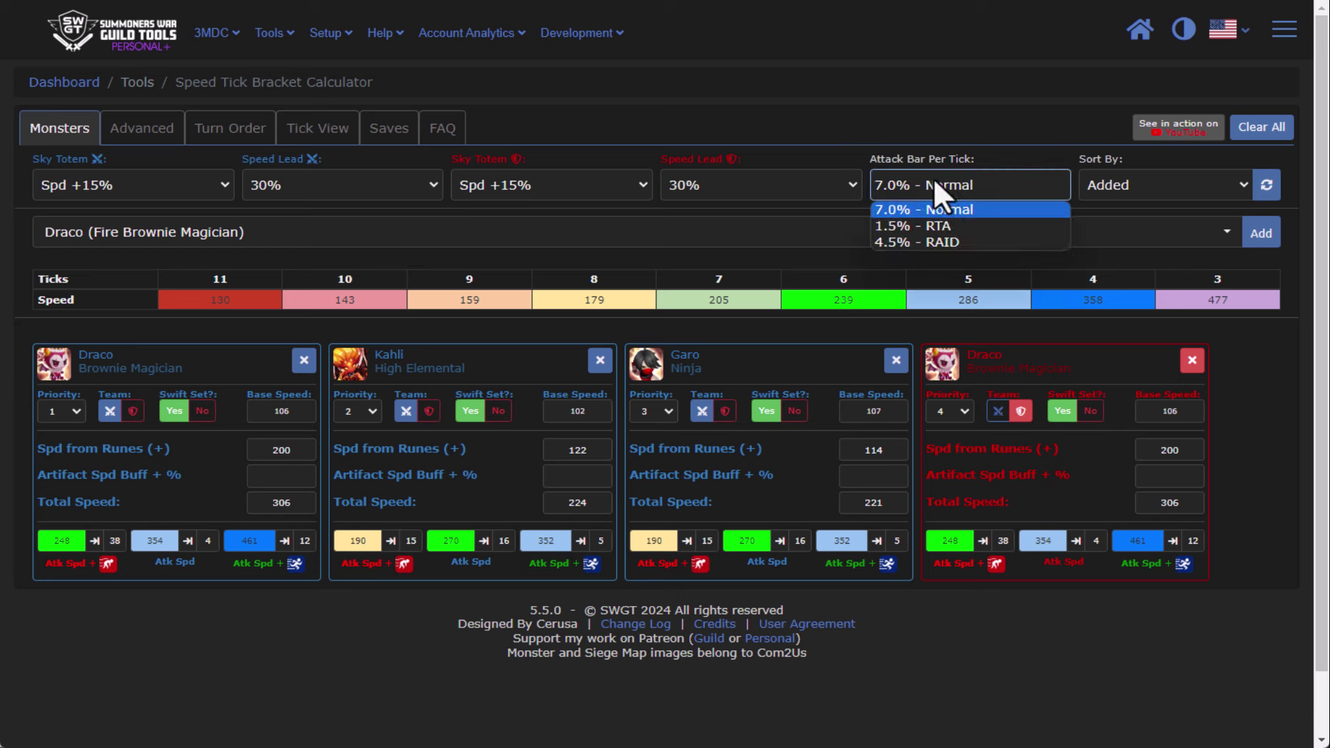
left_click(935, 226)
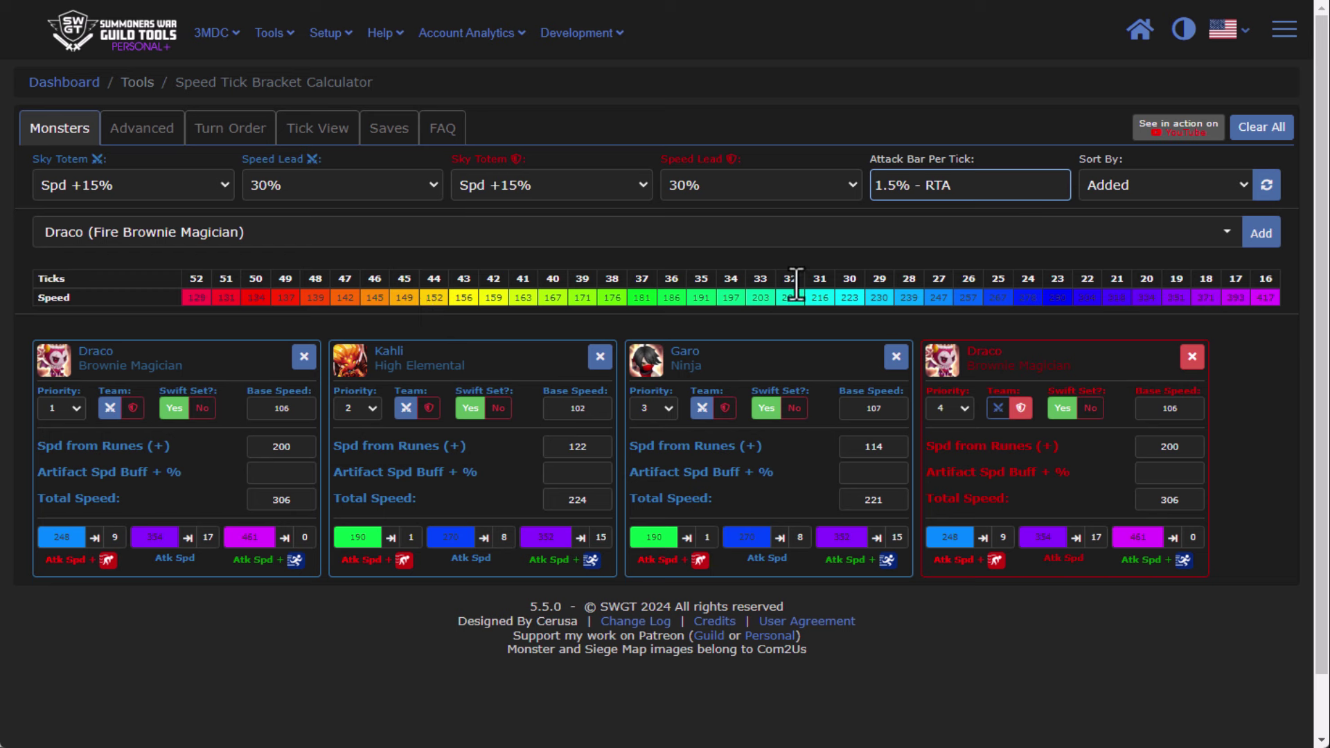
left_click(959, 189)
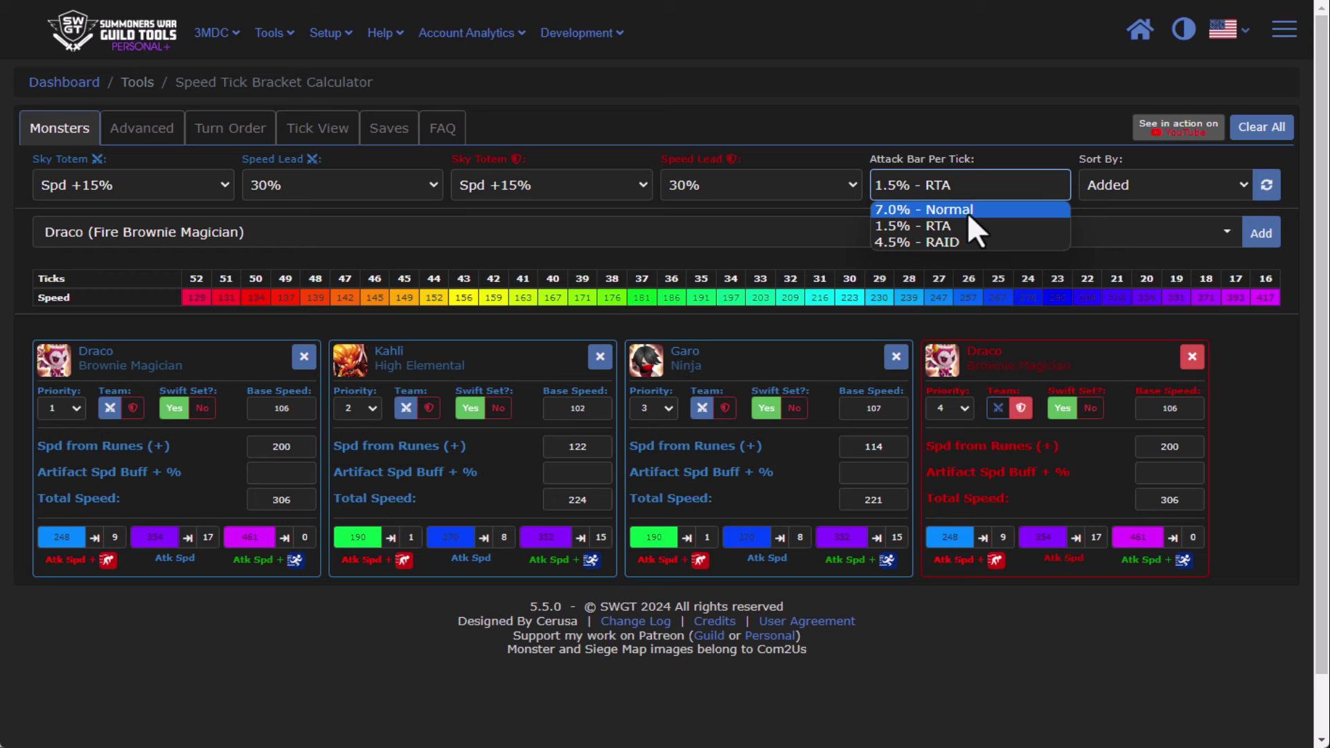
left_click(900, 143)
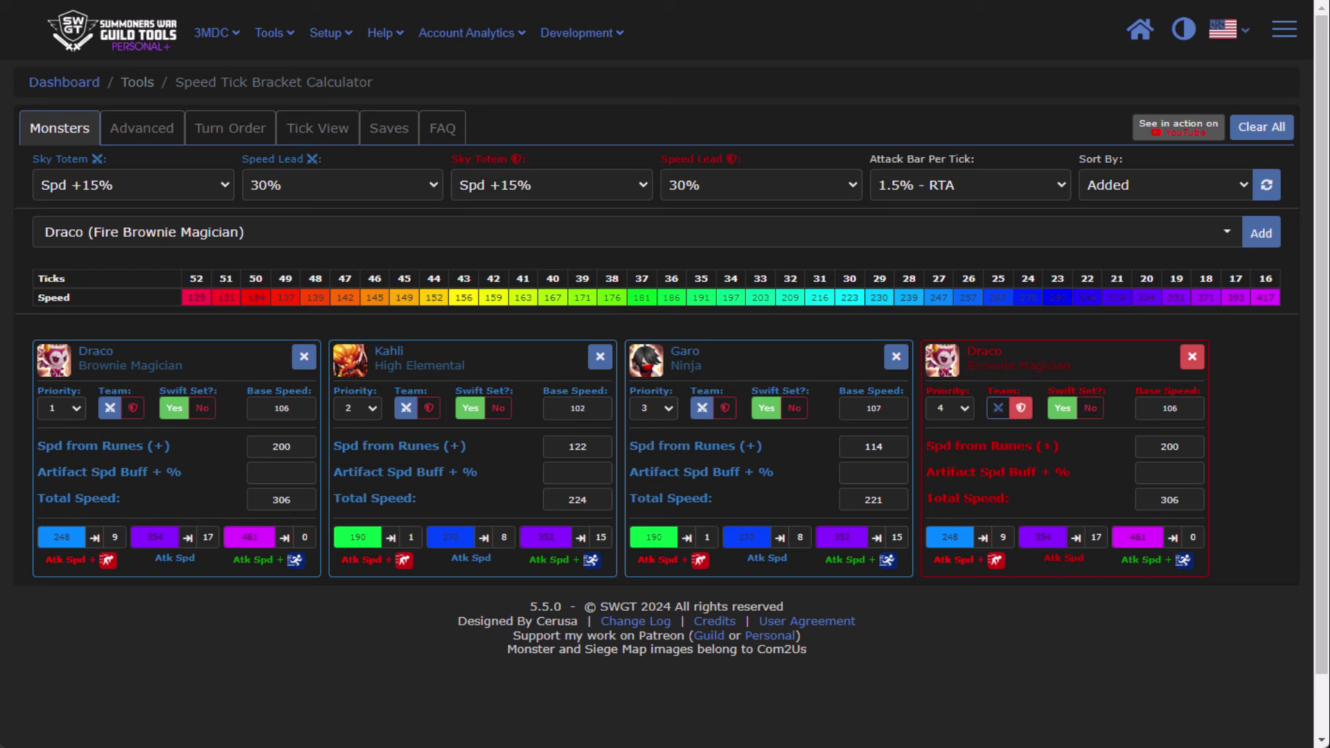